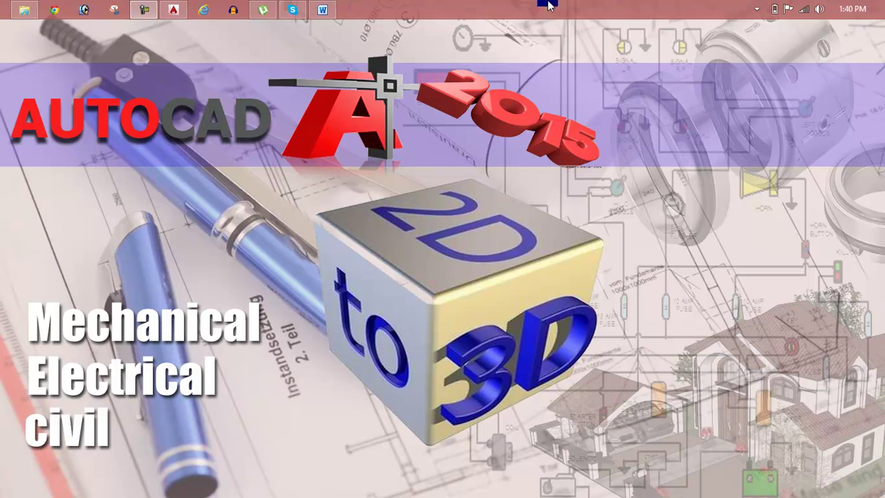
Review the Lesson 62 topic list in Word, then return to AutoCAD
{"action": "mouse_move", "coordinate": [322, 10]}
{"action": "left_click", "coordinate": [340, 61]}
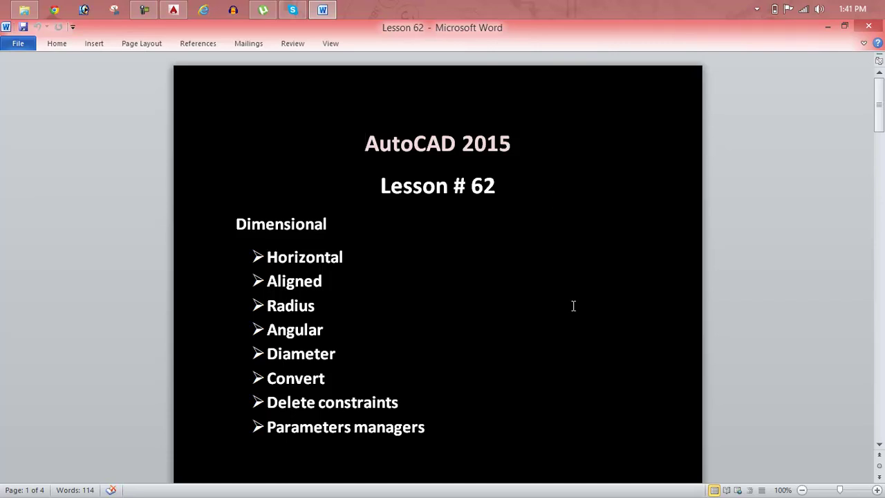
{"action": "left_click", "coordinate": [181, 11]}
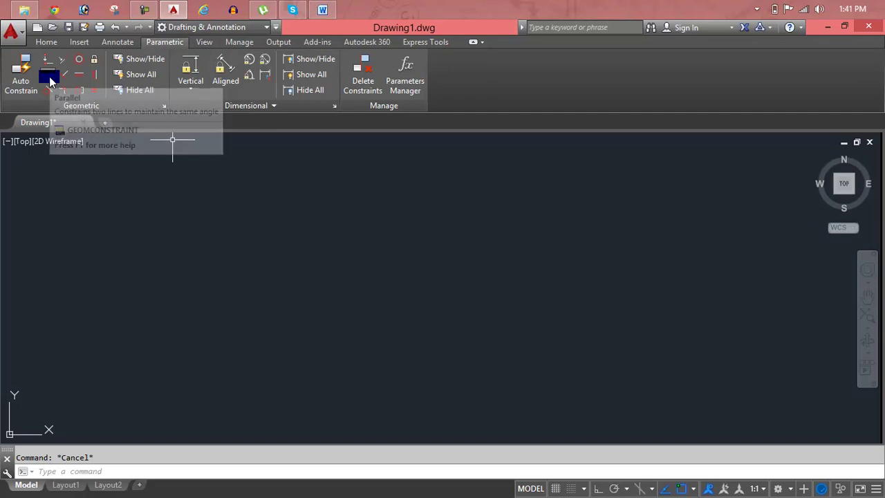
Draw two crossing lines with the LINE command
{"action": "type", "text": "l"}
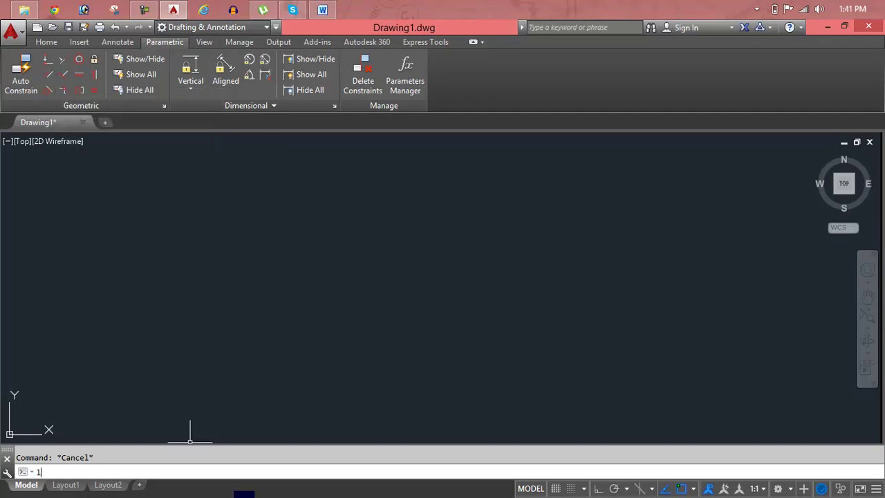
{"action": "key", "text": "Return"}
{"action": "key", "text": "Return"}
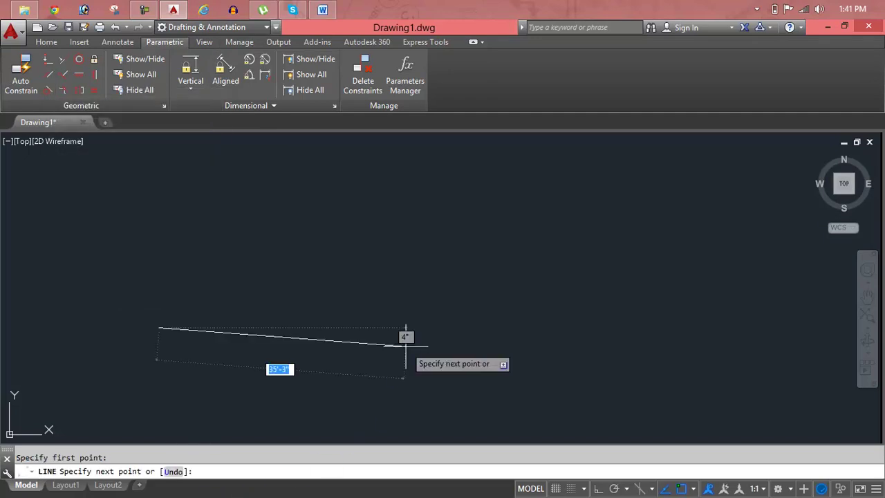
{"action": "key", "text": "Escape"}
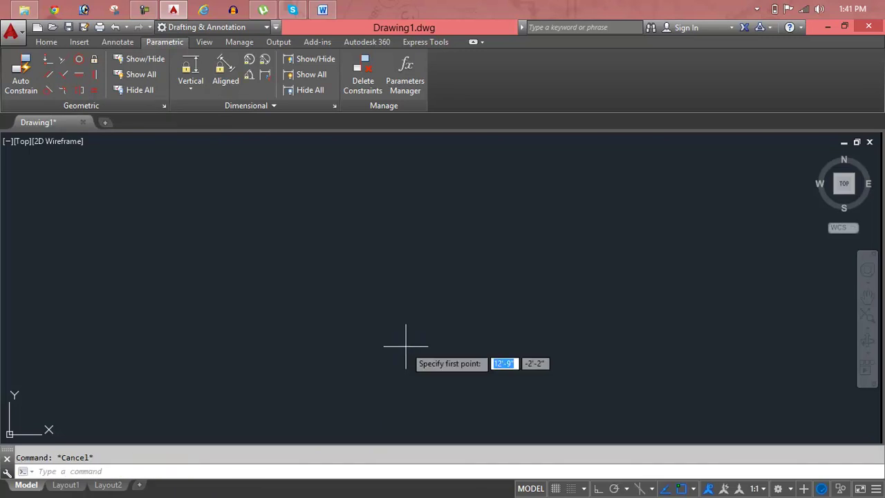
{"action": "left_click", "coordinate": [406, 346]}
{"action": "left_click", "coordinate": [316, 197]}
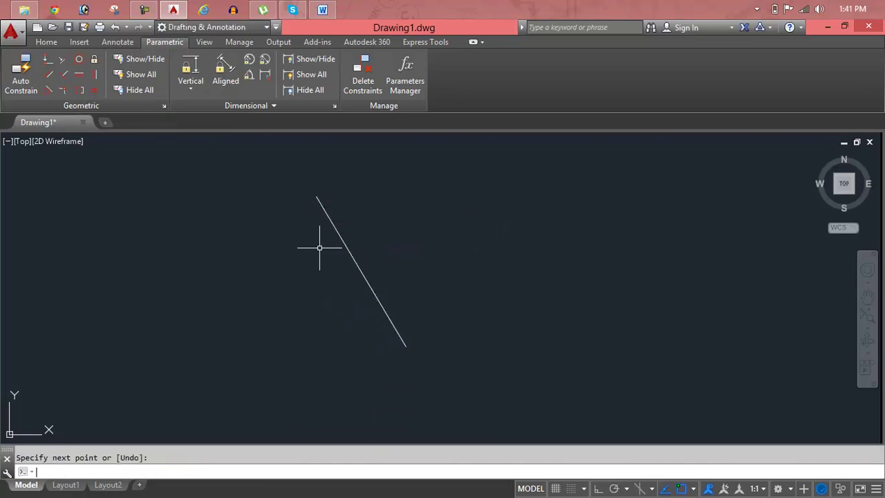
{"action": "left_click", "coordinate": [322, 364]}
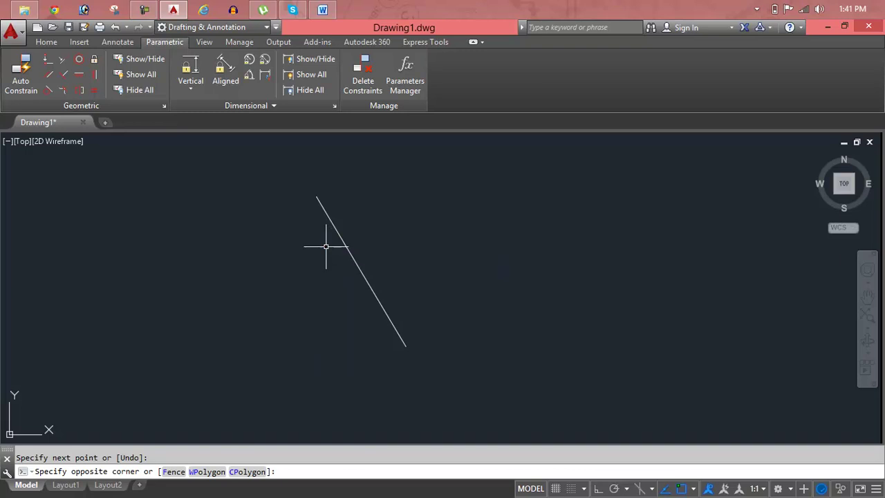
{"action": "left_click", "coordinate": [326, 246]}
{"action": "key", "text": "Return"}
{"action": "left_click", "coordinate": [328, 337]}
{"action": "left_click", "coordinate": [375, 191]}
{"action": "key", "text": "Return"}
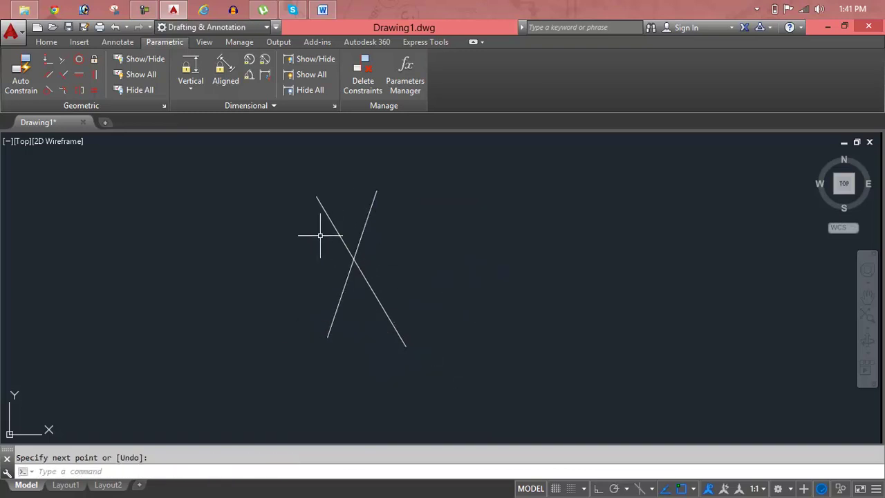
{"action": "key", "text": "Escape"}
Constrain the crossing line to be parallel to the first line
{"action": "left_click", "coordinate": [49, 74]}
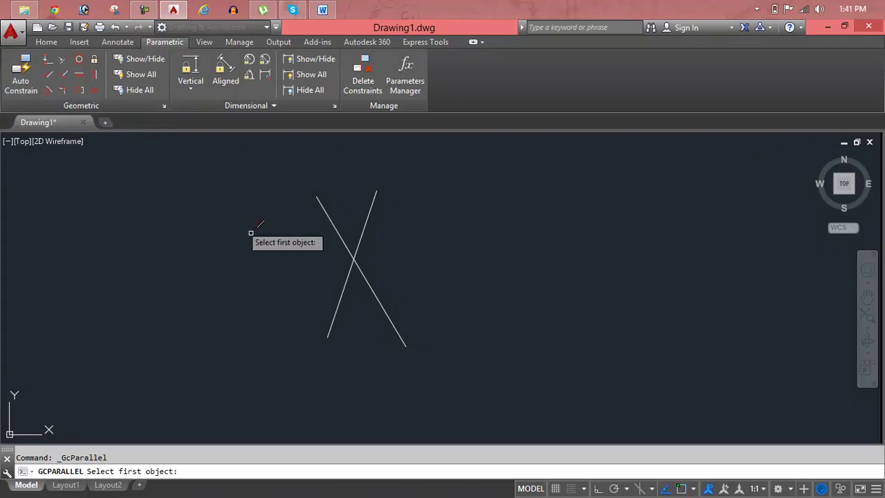
{"action": "left_click", "coordinate": [339, 297]}
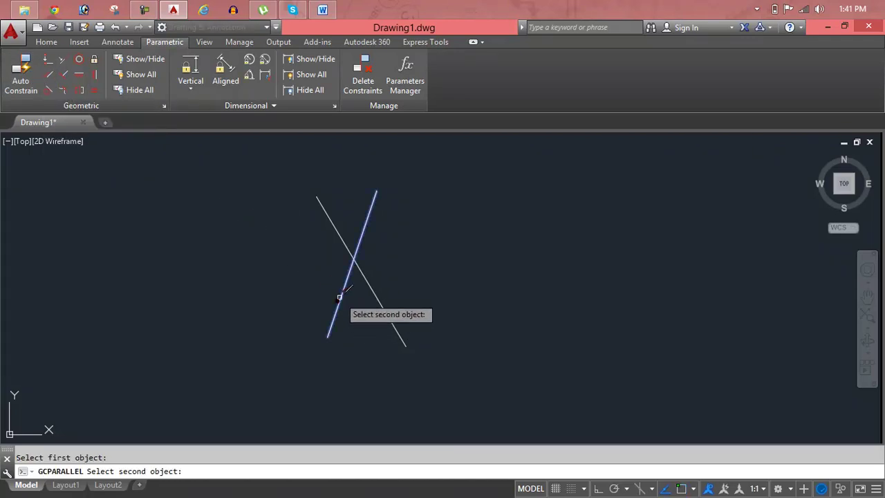
{"action": "left_click", "coordinate": [372, 291]}
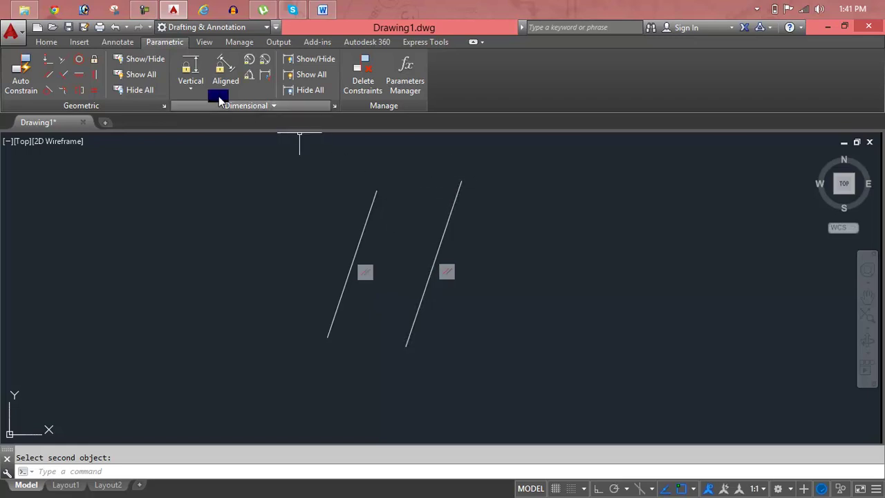
Add a linear constraint d1 = 20'-10" between the left line's endpoints
{"action": "left_click", "coordinate": [191, 89]}
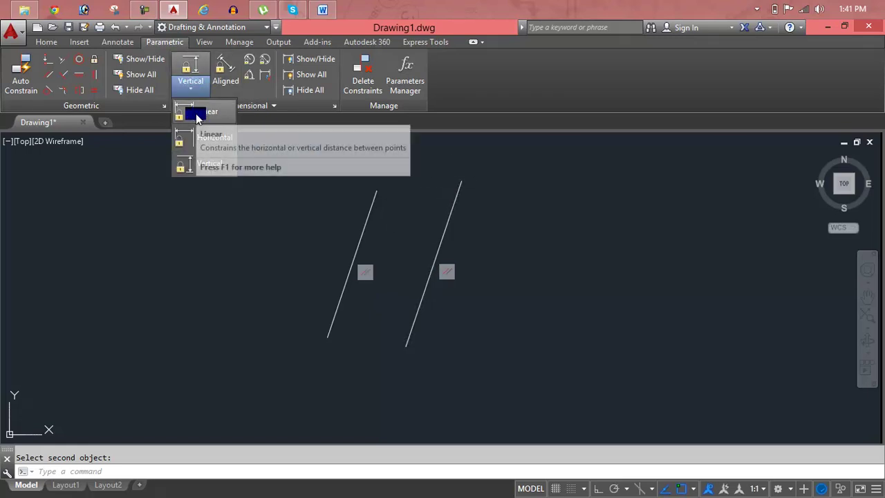
{"action": "left_click", "coordinate": [198, 114]}
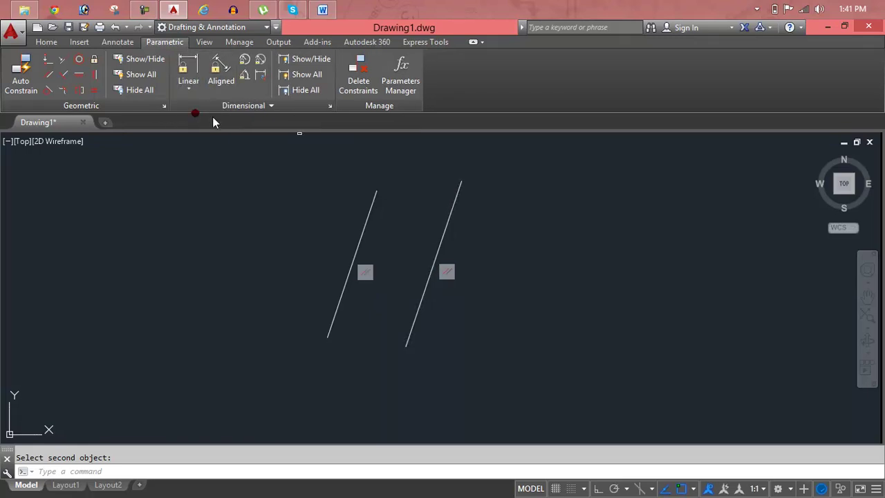
{"action": "left_click", "coordinate": [327, 333]}
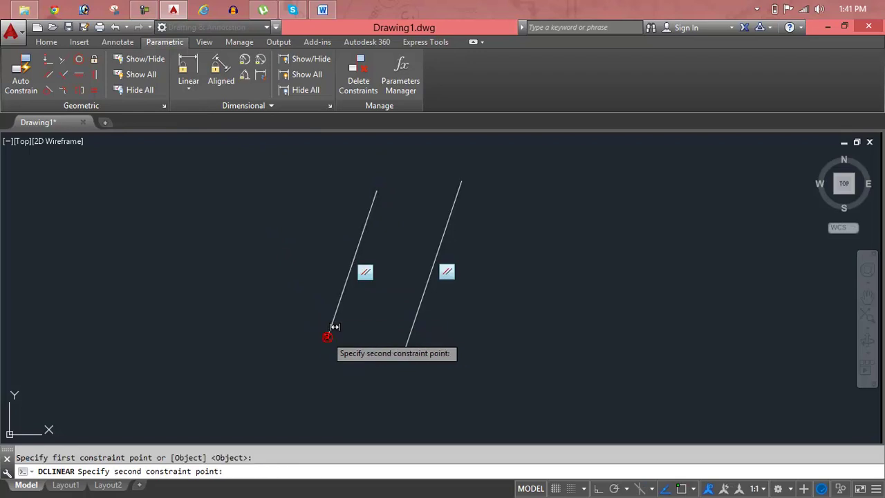
{"action": "left_click", "coordinate": [377, 192]}
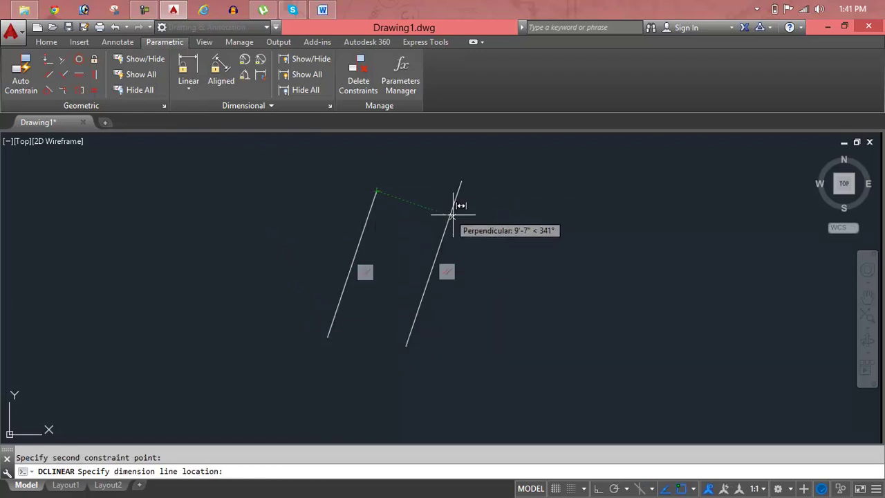
{"action": "left_click", "coordinate": [540, 256]}
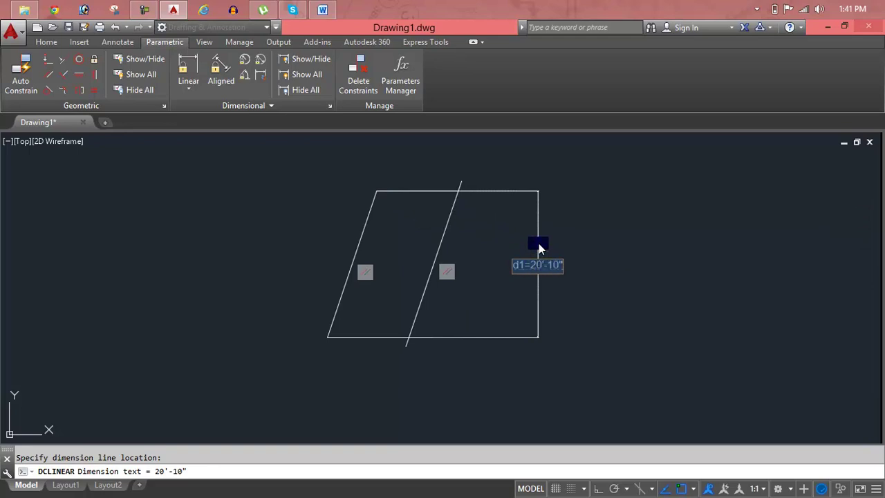
{"action": "key", "text": "Return"}
Move the d1 dimension to the left of the lines
{"action": "left_click", "coordinate": [538, 237]}
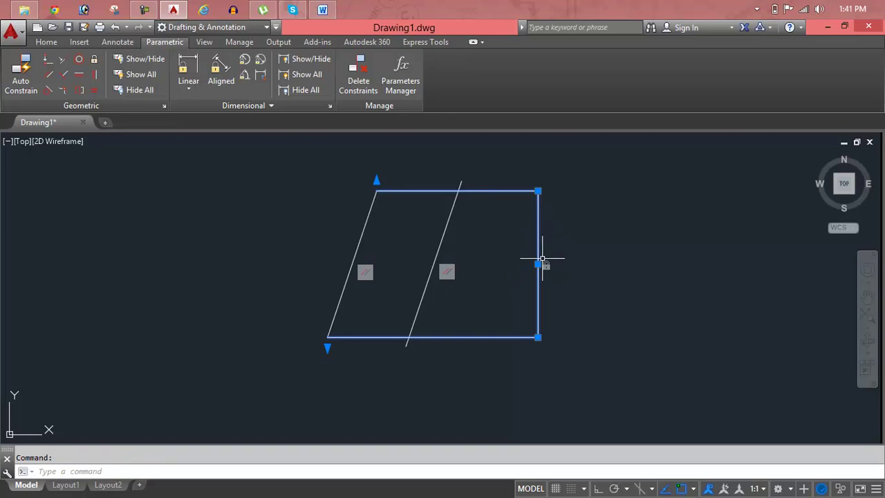
{"action": "left_click", "coordinate": [538, 264]}
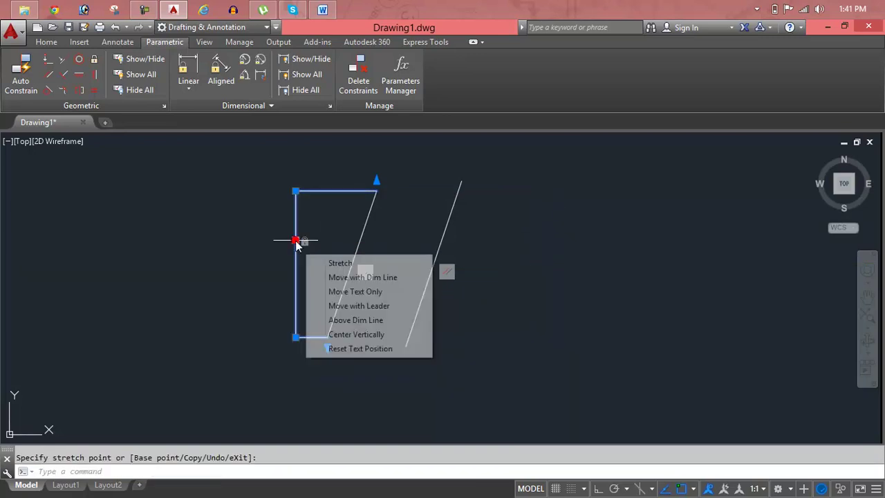
{"action": "left_click", "coordinate": [317, 250]}
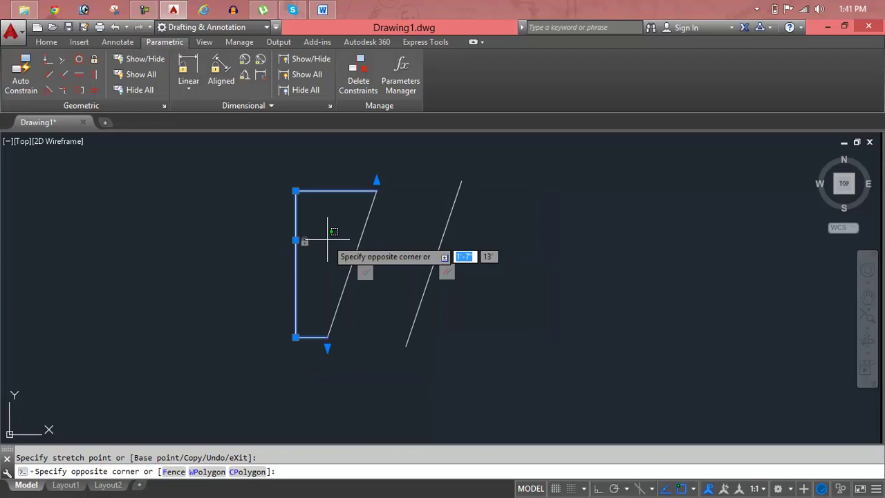
{"action": "key", "text": "Escape"}
{"action": "key", "text": "Escape"}
Change DIMSCALE from 0'-6" to 1
{"action": "scroll", "coordinate": [297, 241], "scroll_direction": "up", "scroll_amount": 1}
{"action": "scroll", "coordinate": [297, 240], "scroll_direction": "up", "scroll_amount": 2}
{"action": "scroll", "coordinate": [276, 249], "scroll_direction": "up", "scroll_amount": 2}
{"action": "scroll", "coordinate": [267, 256], "scroll_direction": "up", "scroll_amount": 3}
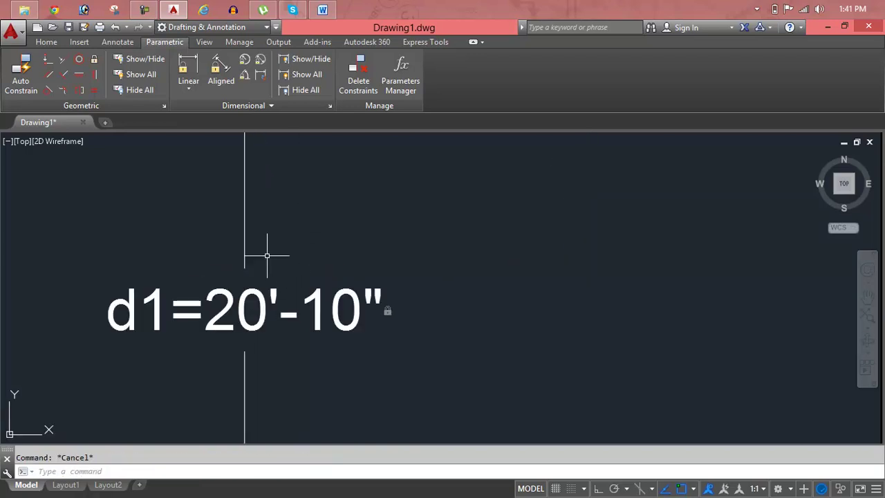
{"action": "scroll", "coordinate": [267, 256], "scroll_direction": "down", "scroll_amount": 2}
{"action": "scroll", "coordinate": [267, 256], "scroll_direction": "down", "scroll_amount": 3}
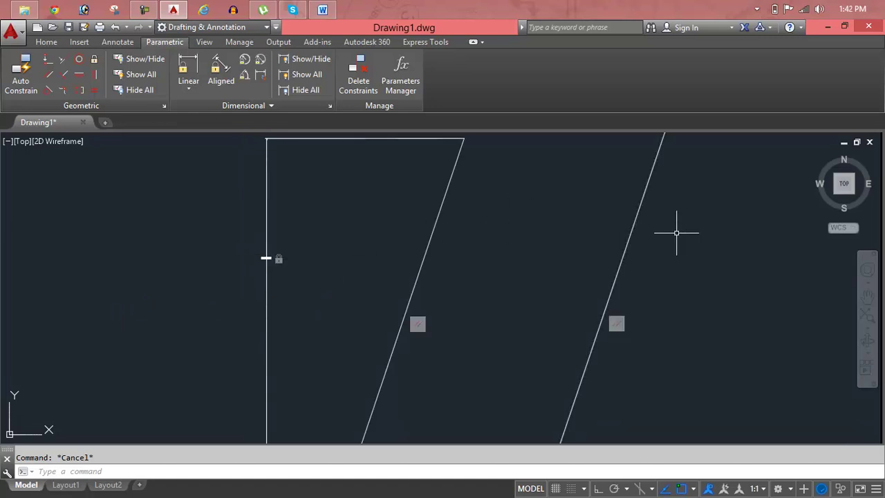
{"action": "type", "text": "DIMss"}
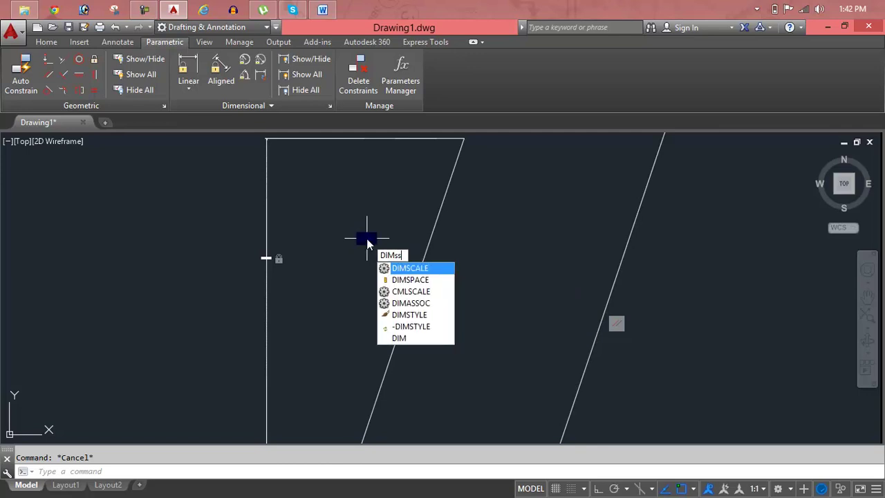
{"action": "key", "text": "BackSpace"}
{"action": "key", "text": "BackSpace"}
{"action": "type", "text": "scale"}
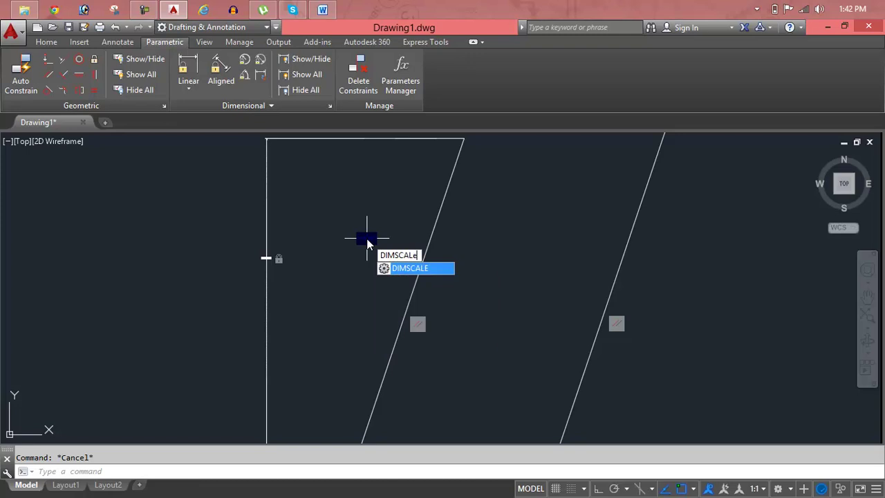
{"action": "key", "text": "Return"}
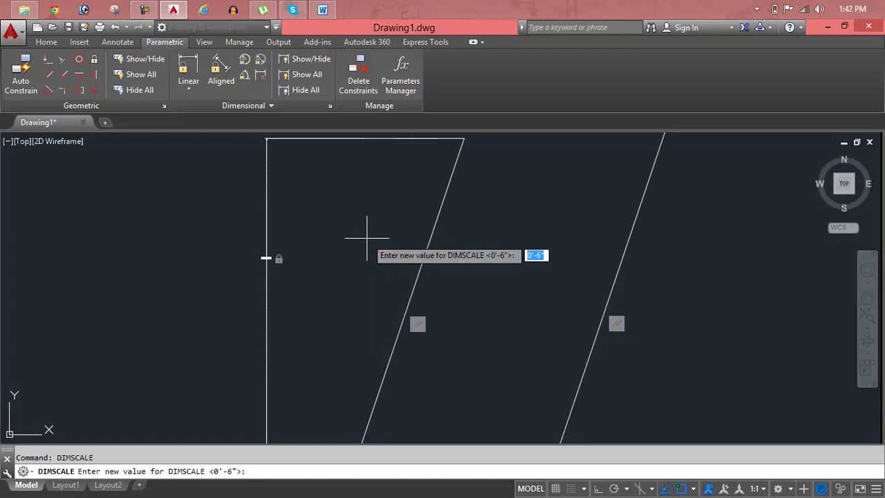
{"action": "type", "text": "1"}
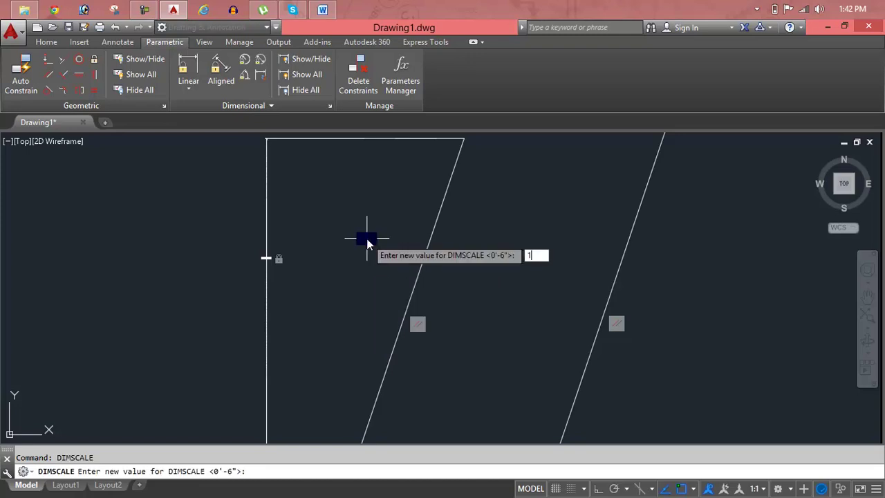
{"action": "key", "text": "Return"}
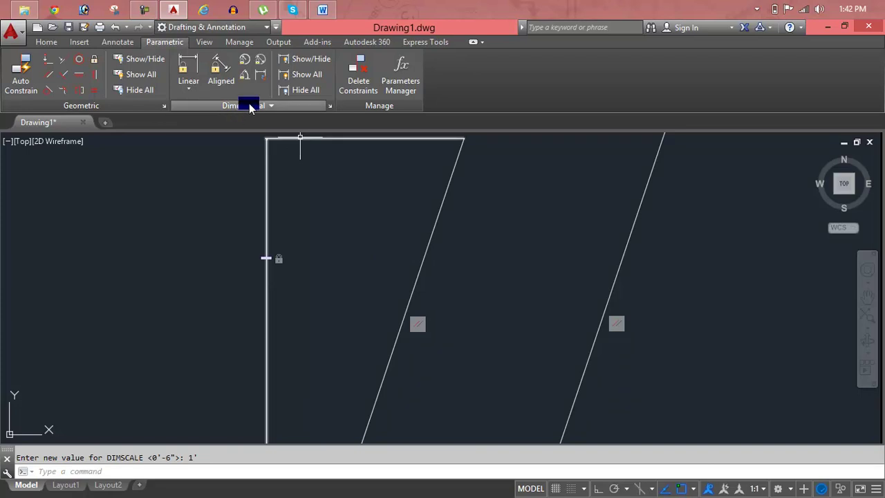
Try converting a dimension into a constraint, then cancel the conversion
{"action": "left_click", "coordinate": [261, 84]}
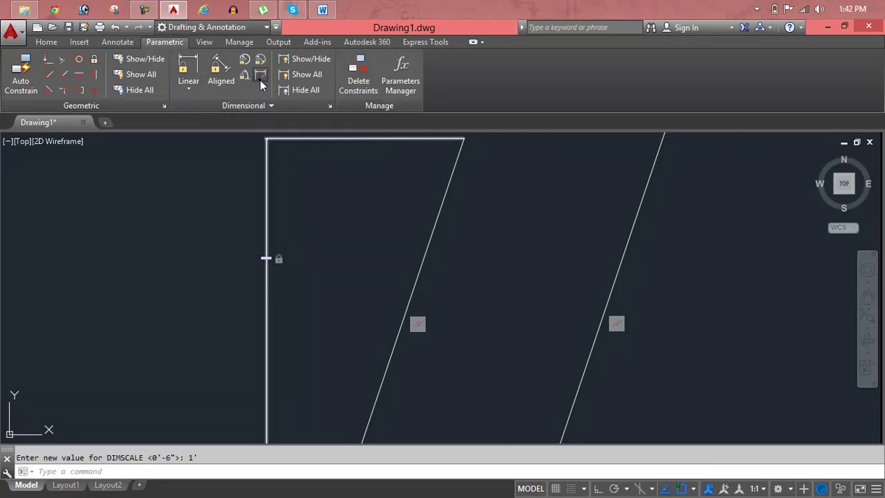
{"action": "left_click", "coordinate": [268, 206]}
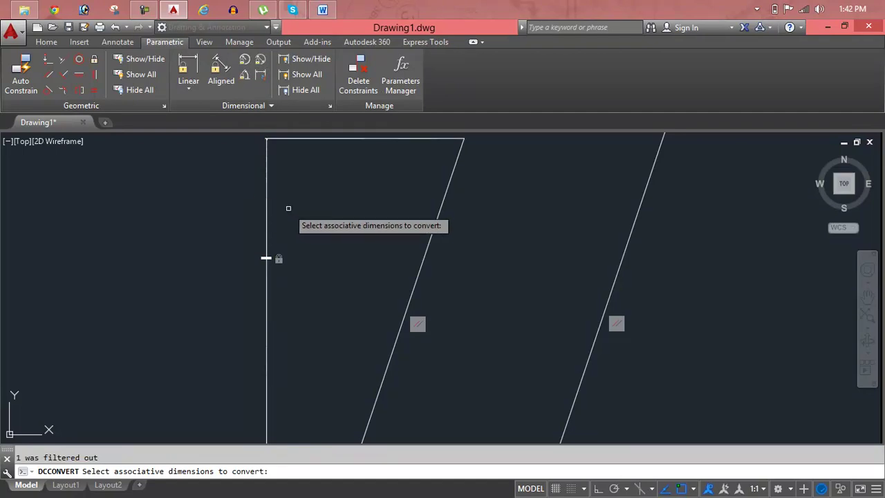
{"action": "key", "text": "Return"}
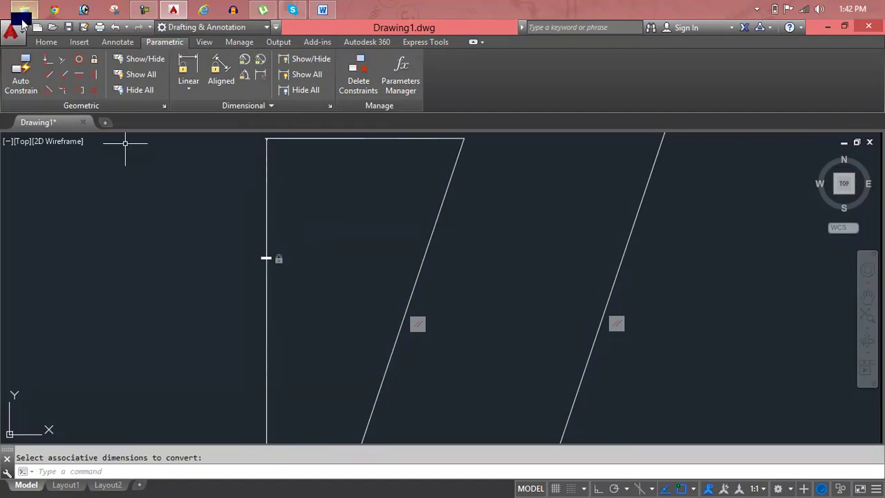
{"action": "left_click", "coordinate": [46, 42]}
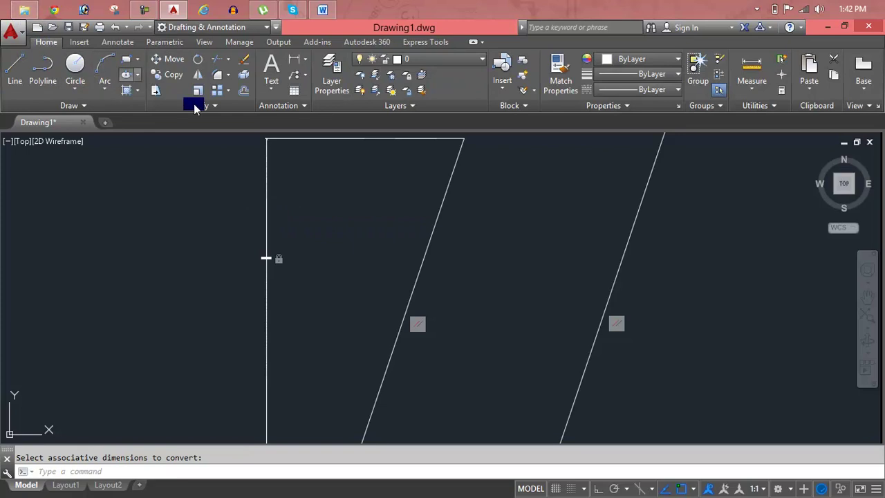
{"action": "key", "text": "Escape"}
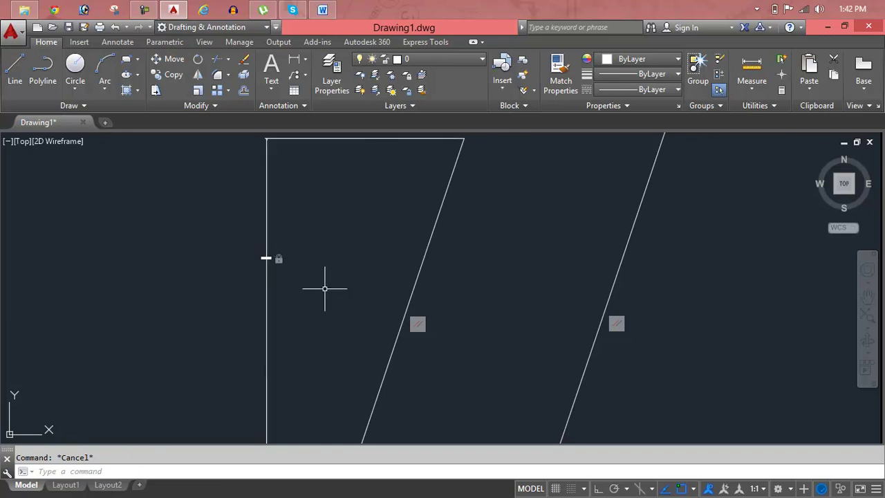
Delete the polyline's left and top edges, removing the d1 constraint
{"action": "left_click", "coordinate": [281, 261]}
{"action": "key", "text": "Delete"}
{"action": "key", "text": "Escape"}
Set DIMSCALE to 2
{"action": "type", "text": "D"}
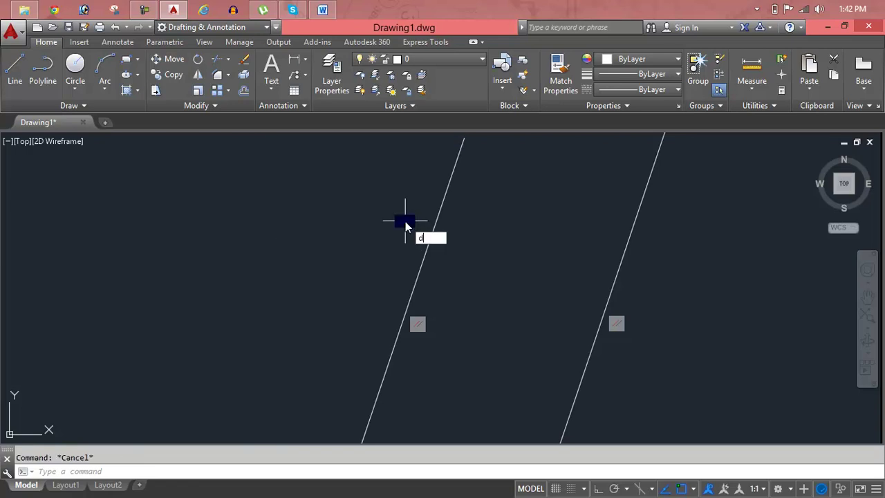
{"action": "type", "text": "IMscale"}
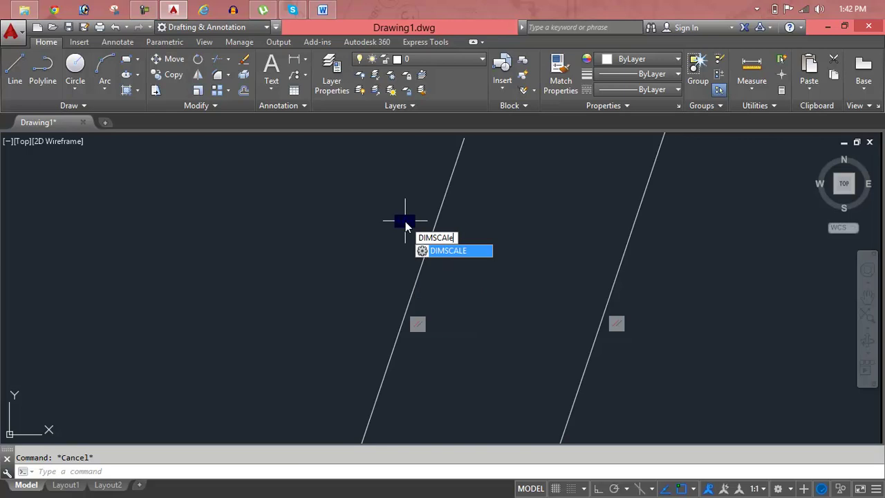
{"action": "key", "text": "Return"}
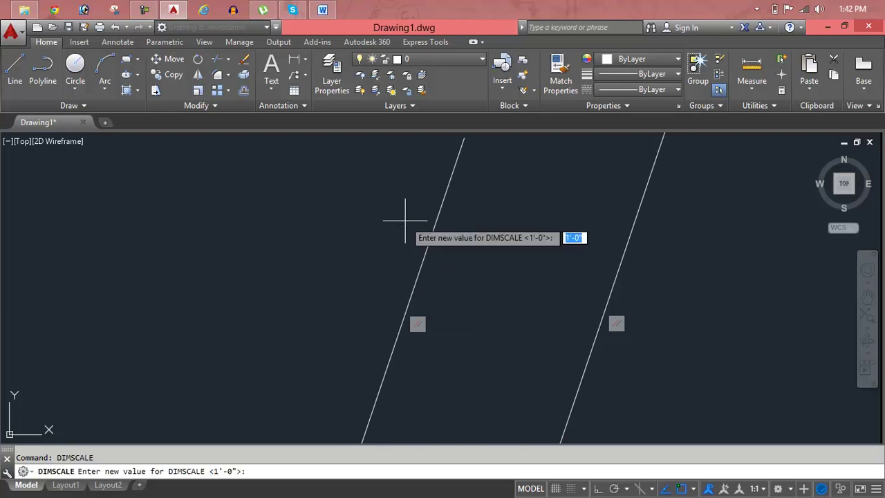
{"action": "type", "text": "2"}
{"action": "key", "text": "Return"}
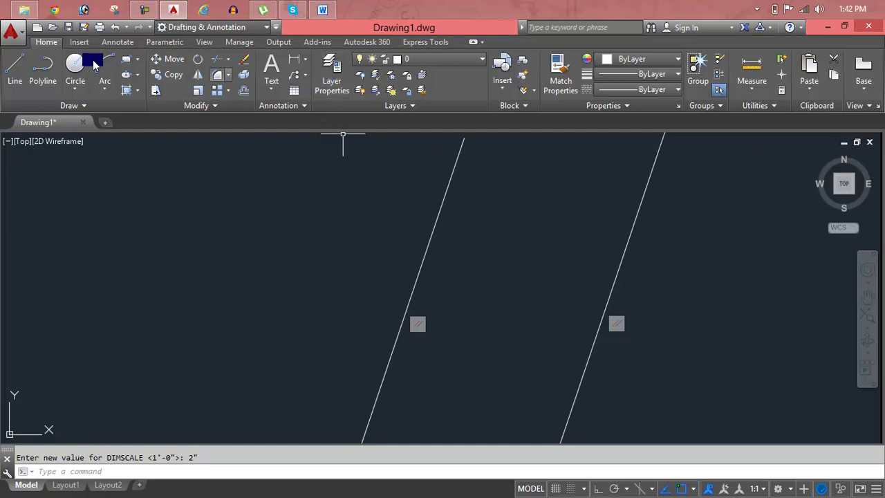
{"action": "left_click", "coordinate": [149, 42]}
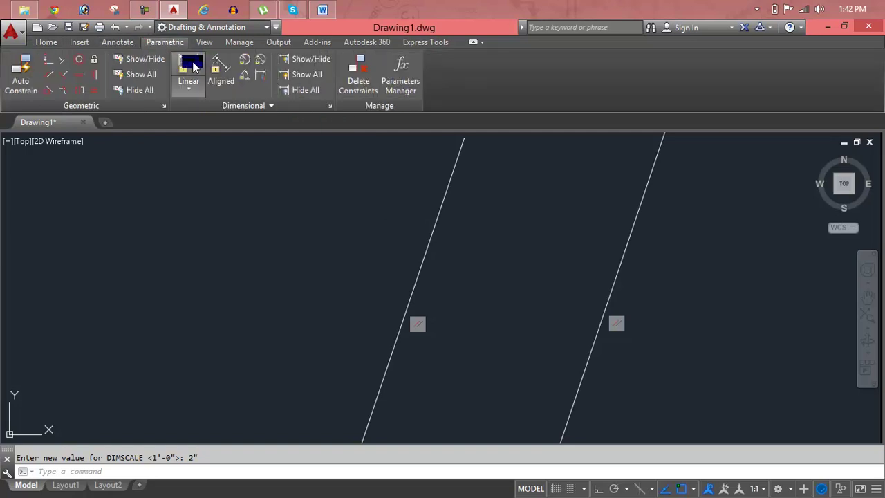
Add linear constraint d1 = 20'-10" along the left edge
{"action": "left_click", "coordinate": [195, 94]}
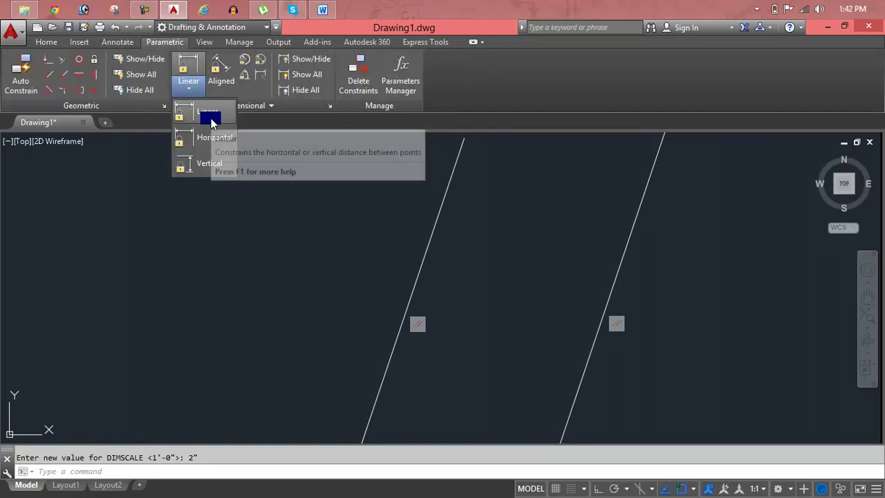
{"action": "left_click", "coordinate": [211, 118]}
{"action": "scroll", "coordinate": [446, 176], "scroll_direction": "down", "scroll_amount": 2}
{"action": "left_click", "coordinate": [449, 174]}
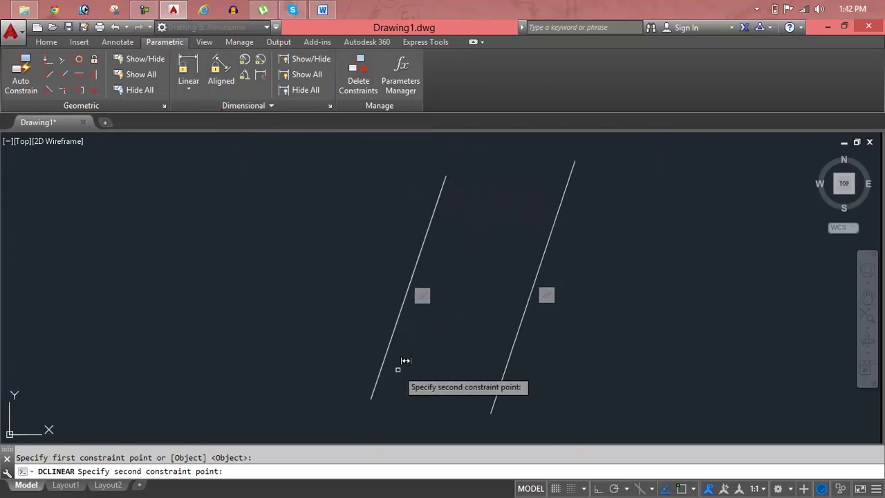
{"action": "left_click", "coordinate": [371, 395]}
{"action": "left_click", "coordinate": [325, 357]}
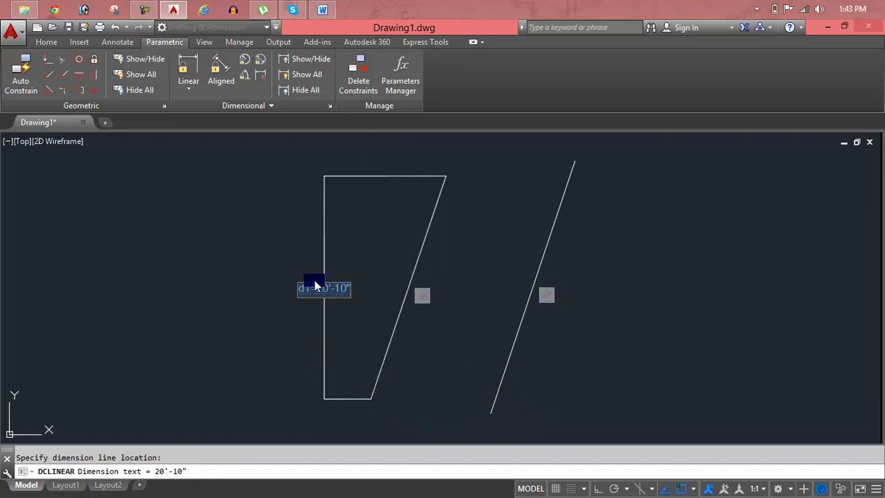
{"action": "key", "text": "Return"}
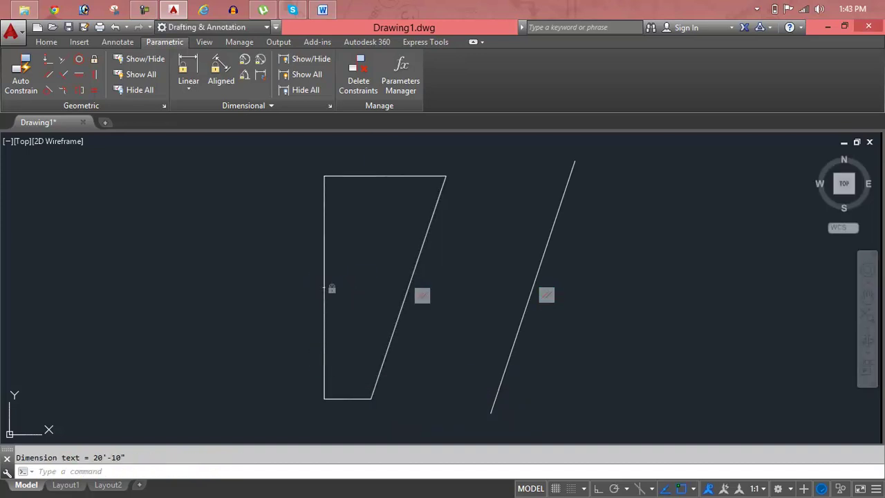
{"action": "scroll", "coordinate": [310, 293], "scroll_direction": "up", "scroll_amount": 2}
{"action": "scroll", "coordinate": [322, 283], "scroll_direction": "up", "scroll_amount": 3}
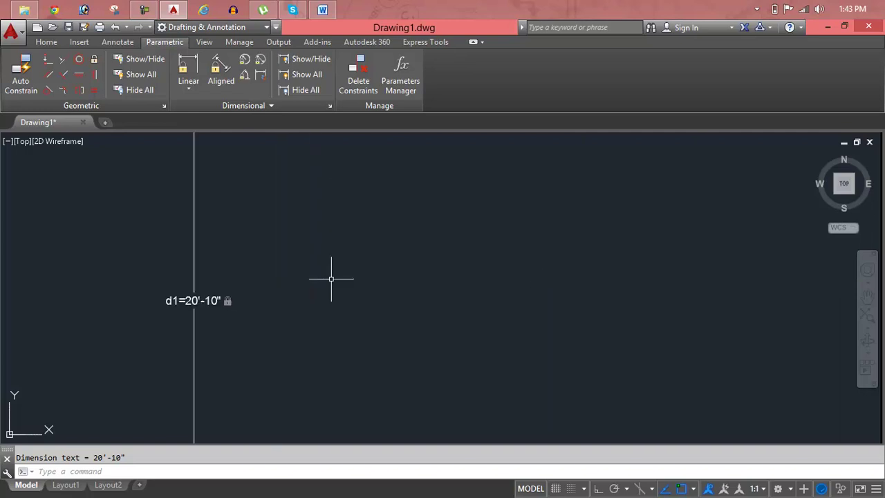
Set DIMSCALE to 3
{"action": "type", "text": "DIMSCALe"}
{"action": "key", "text": "Return"}
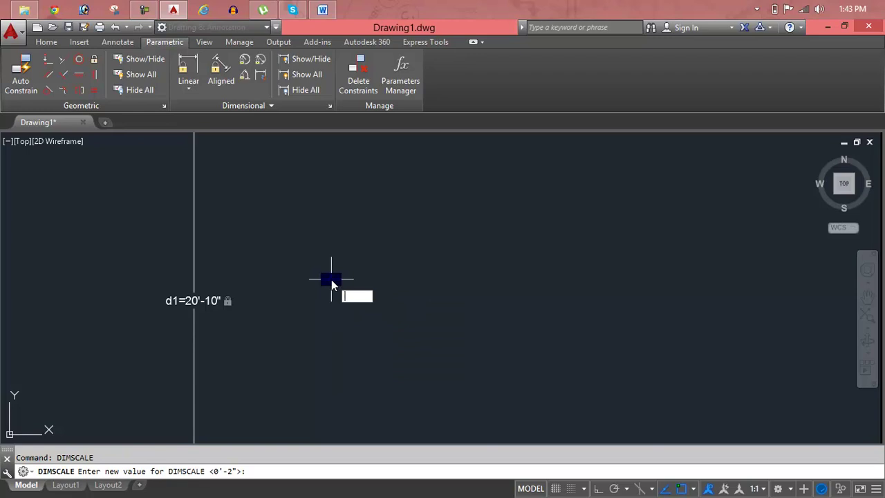
{"action": "key", "text": "Escape"}
{"action": "type", "text": "di"}
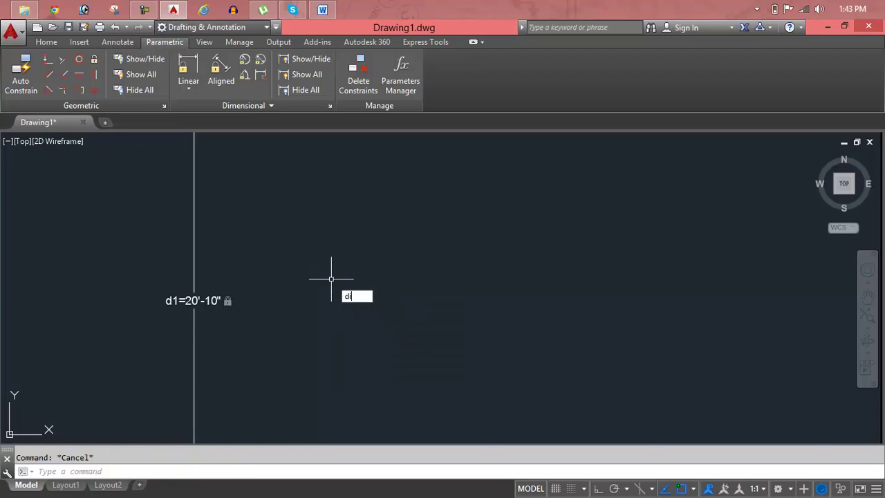
{"action": "type", "text": "le"}
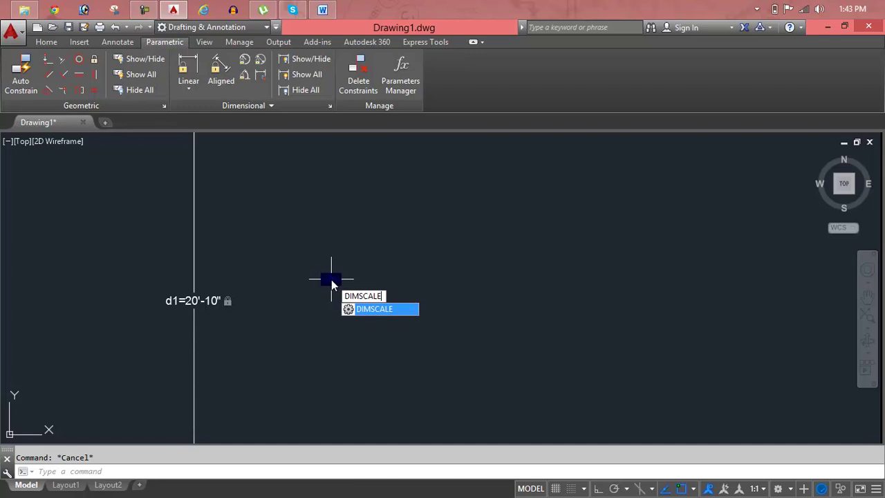
{"action": "key", "text": "Return"}
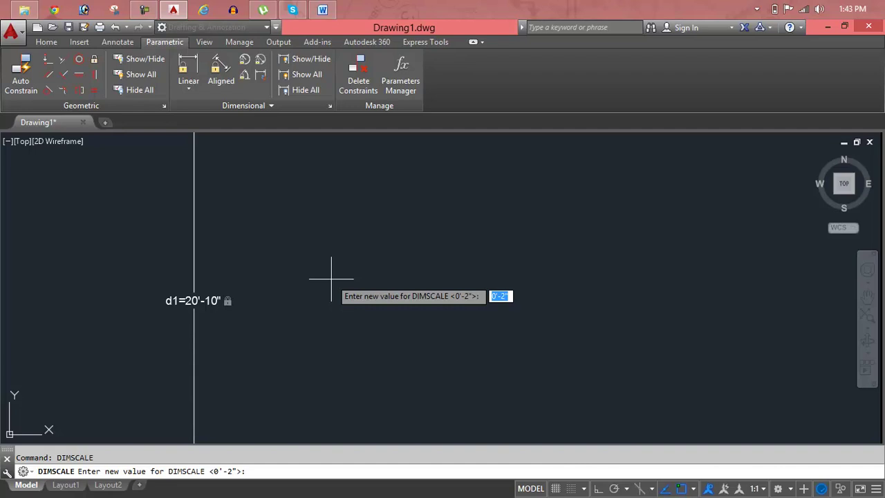
{"action": "type", "text": "3'"}
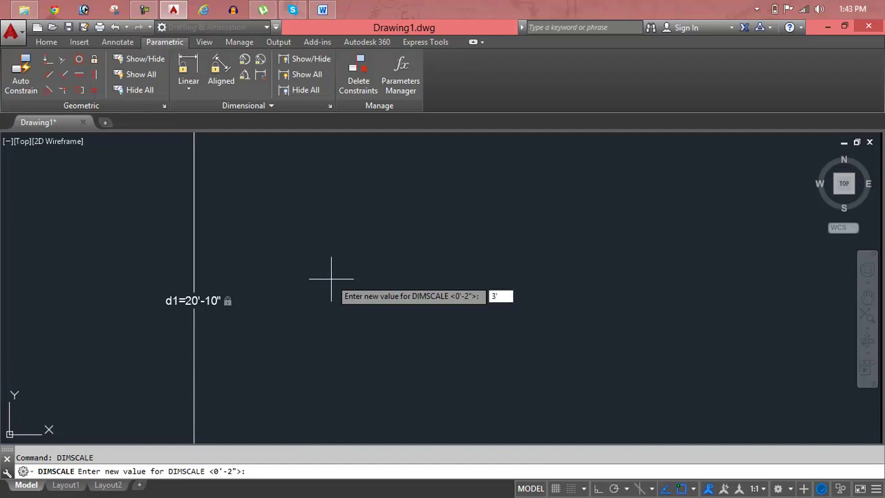
{"action": "key", "text": "Return"}
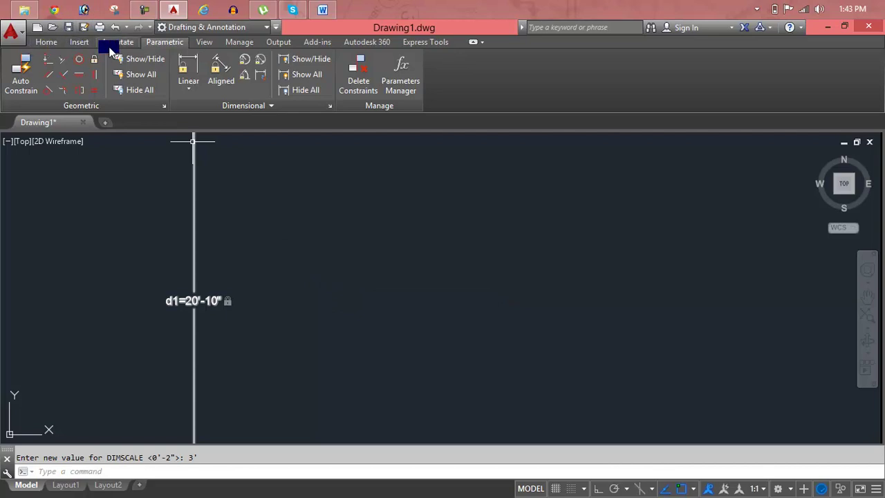
Update the d1 constraint to the current dimension style and zoom out to the whole shape
{"action": "left_click", "coordinate": [113, 42]}
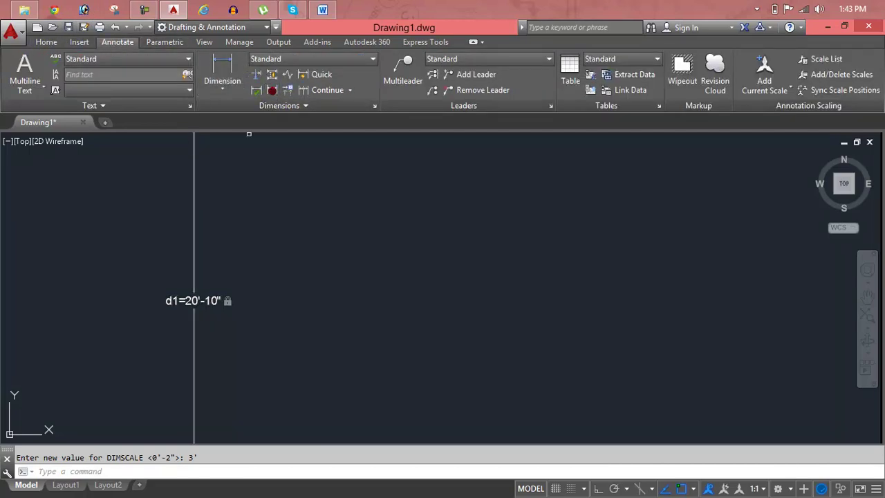
{"action": "left_click", "coordinate": [194, 175]}
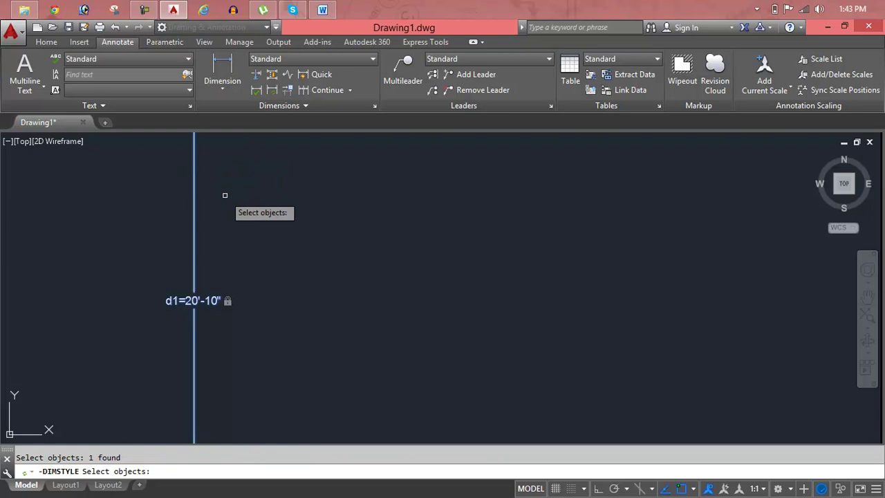
{"action": "key", "text": "Return"}
{"action": "scroll", "coordinate": [227, 192], "scroll_direction": "down", "scroll_amount": 5}
{"action": "scroll", "coordinate": [291, 228], "scroll_direction": "down", "scroll_amount": 2}
{"action": "scroll", "coordinate": [362, 270], "scroll_direction": "down", "scroll_amount": 3}
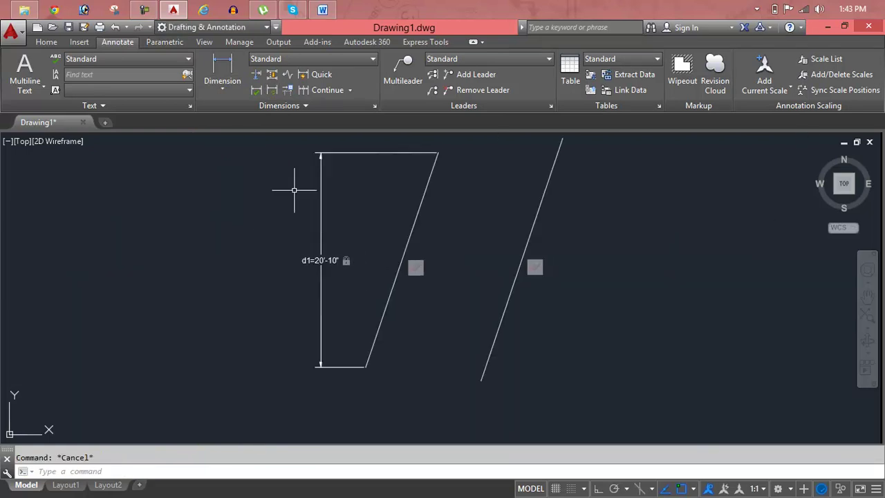
{"action": "left_click", "coordinate": [183, 41]}
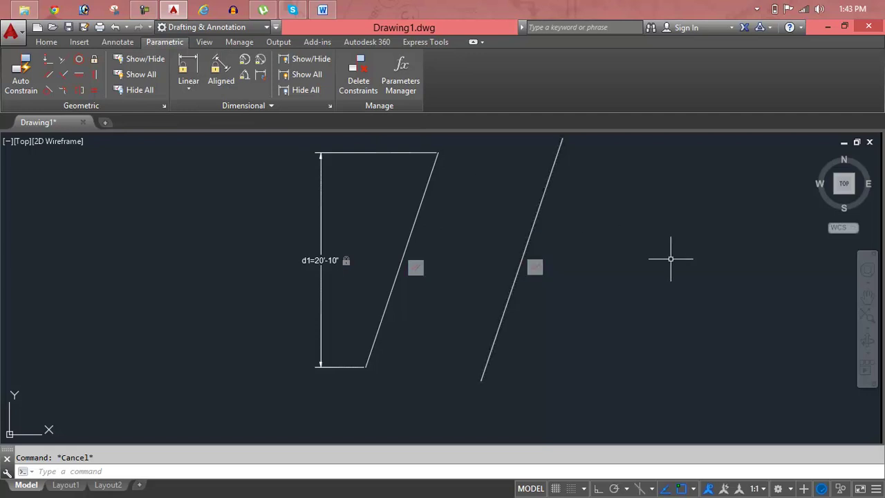
Draw two more sloped lines on the right side of the drawing
{"action": "type", "text": "l"}
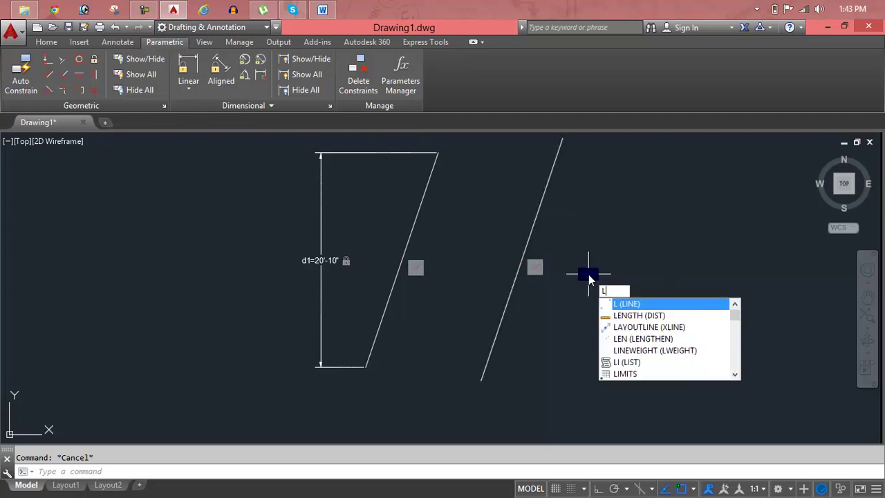
{"action": "key", "text": "Return"}
{"action": "left_click", "coordinate": [609, 351]}
{"action": "left_click", "coordinate": [644, 160]}
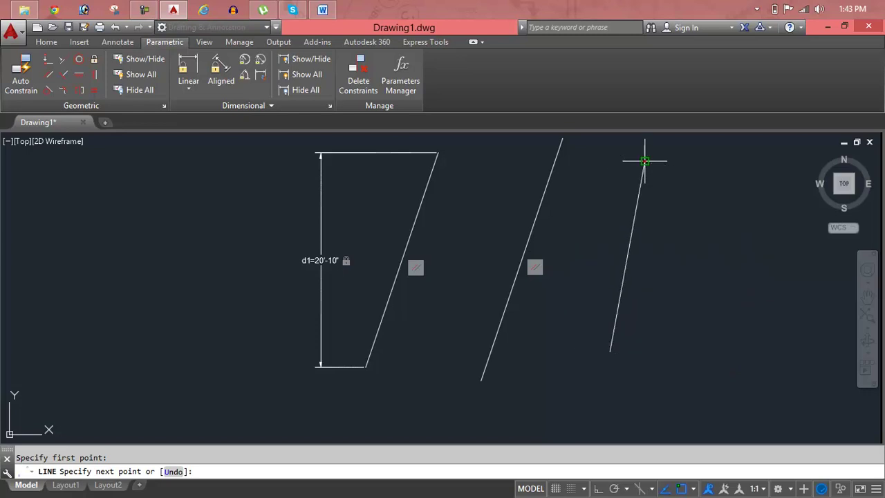
{"action": "key", "text": "Return"}
{"action": "key", "text": "Return"}
{"action": "left_click", "coordinate": [728, 350]}
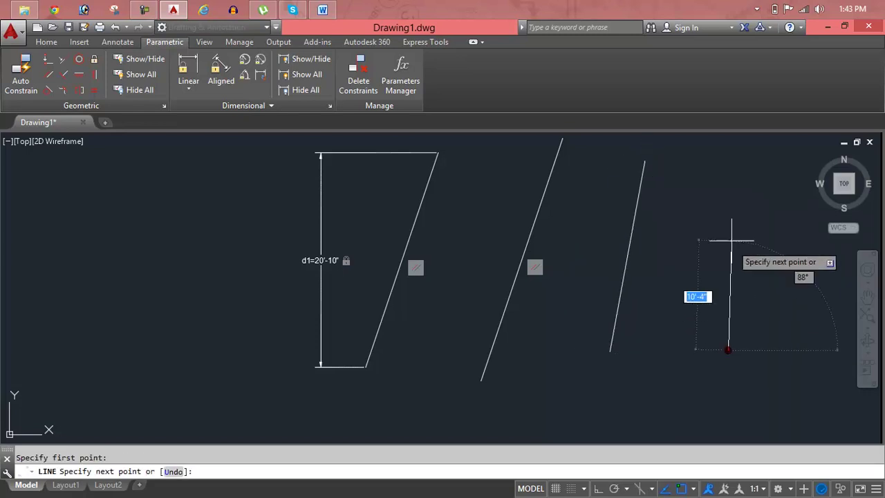
{"action": "middle_click_drag", "start_coordinate": [829, 342], "coordinate": [711, 351]}
{"action": "left_click", "coordinate": [827, 325]}
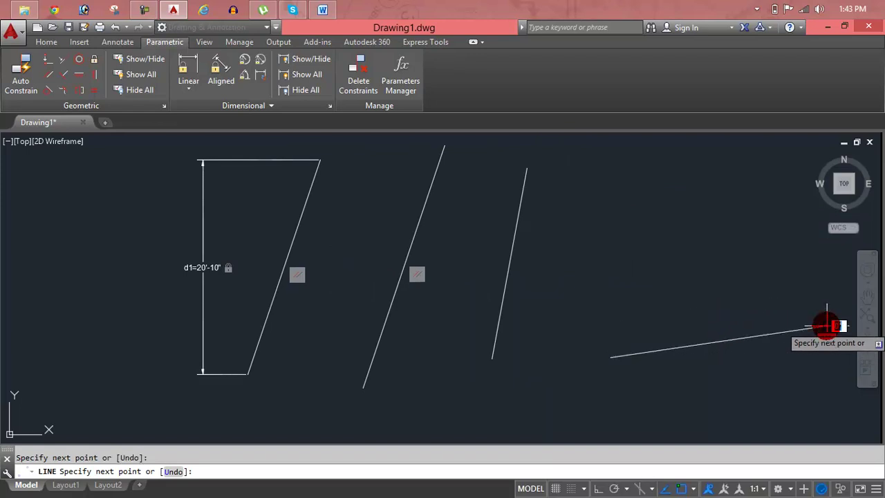
{"action": "key", "text": "Return"}
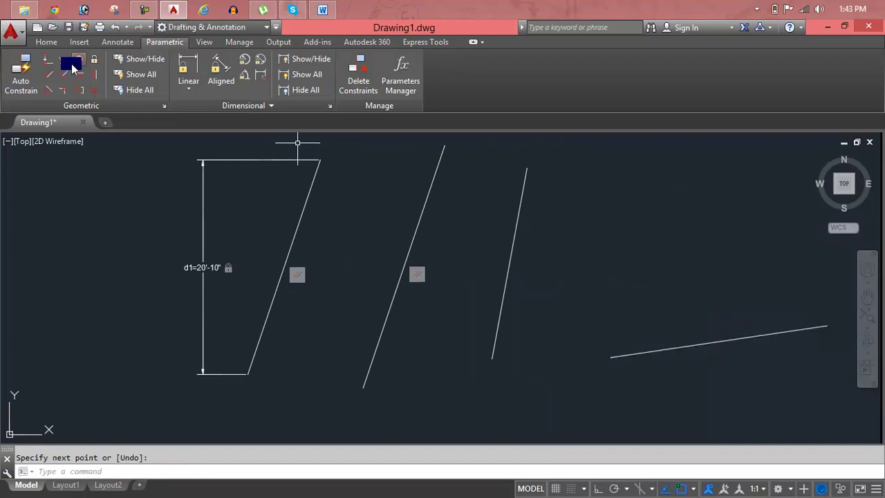
Constrain the gently sloped line horizontal and the third line vertical
{"action": "left_click", "coordinate": [62, 81]}
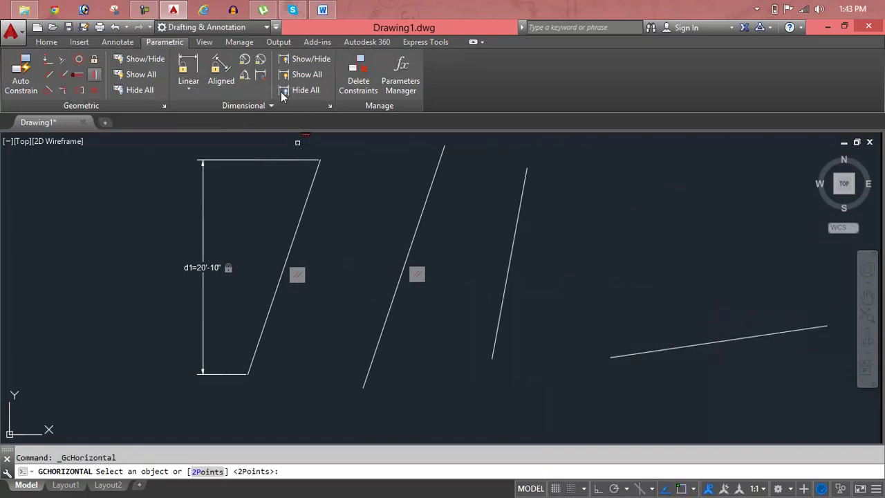
{"action": "left_click", "coordinate": [637, 352]}
{"action": "right_click", "coordinate": [647, 314]}
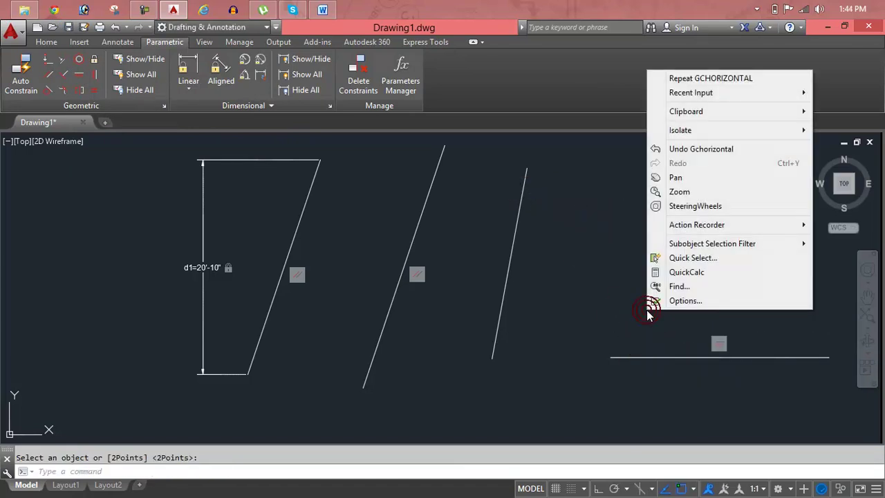
{"action": "key", "text": "Escape"}
{"action": "key", "text": "Escape"}
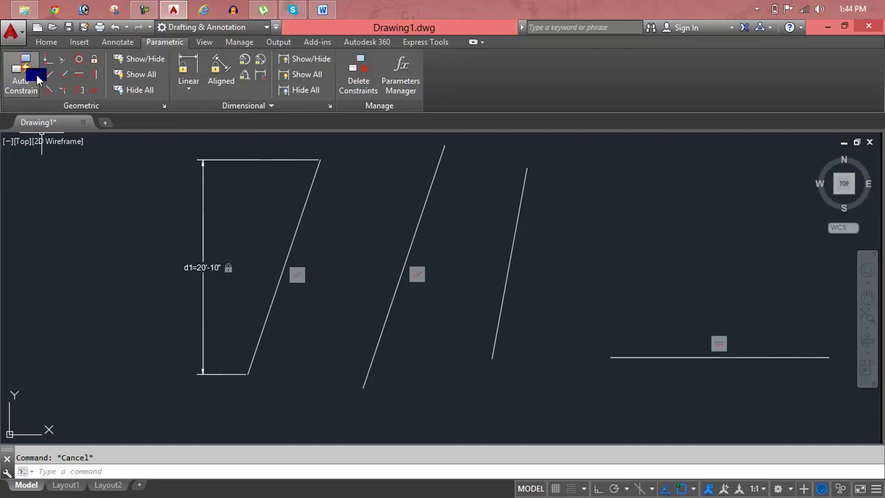
{"action": "left_click", "coordinate": [93, 76]}
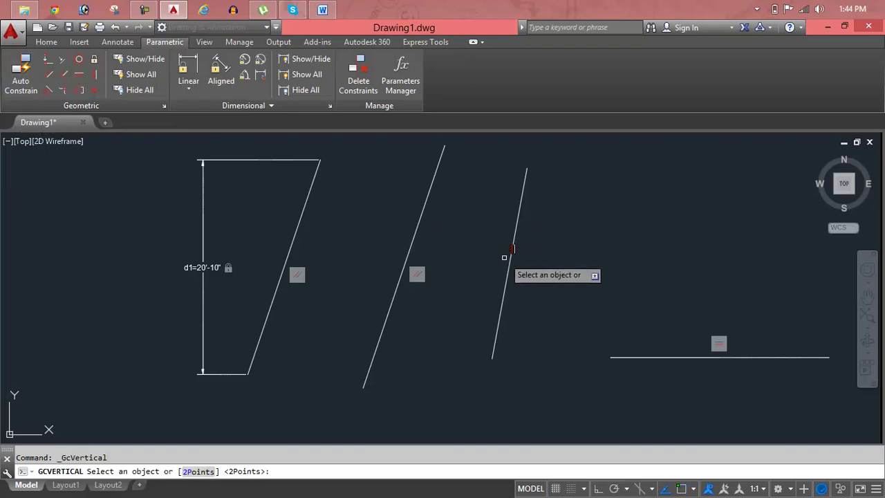
{"action": "left_click", "coordinate": [514, 259]}
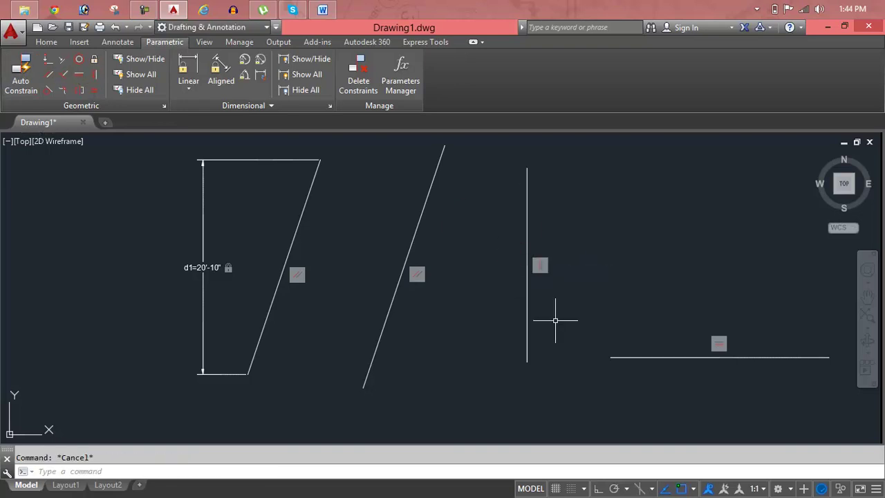
Add horizontal dimensional constraint d2 = 21'-2" to the horizontal line
{"action": "left_click", "coordinate": [189, 89]}
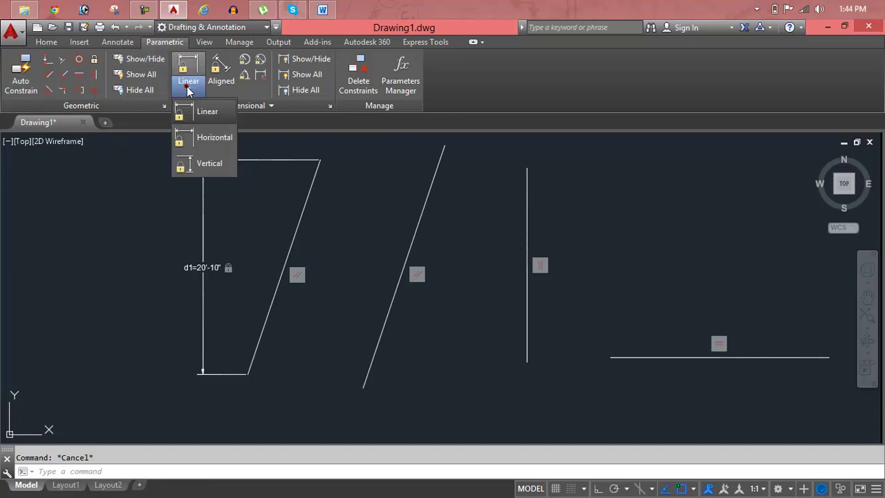
{"action": "left_click", "coordinate": [195, 137]}
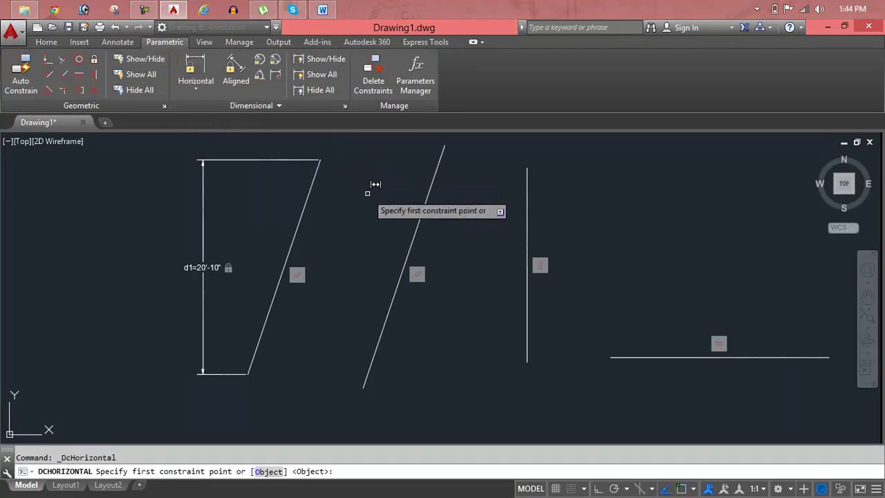
{"action": "left_click", "coordinate": [611, 356]}
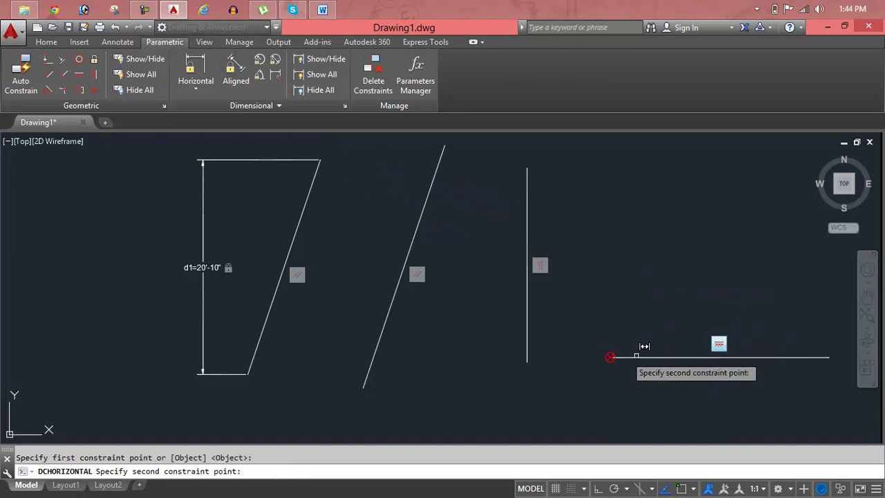
{"action": "left_click", "coordinate": [829, 357]}
{"action": "left_click", "coordinate": [814, 309]}
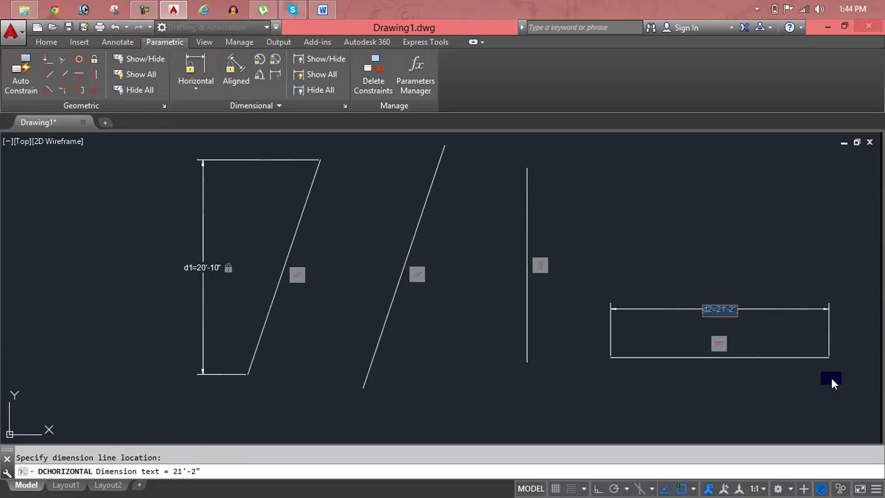
{"action": "key", "text": "Return"}
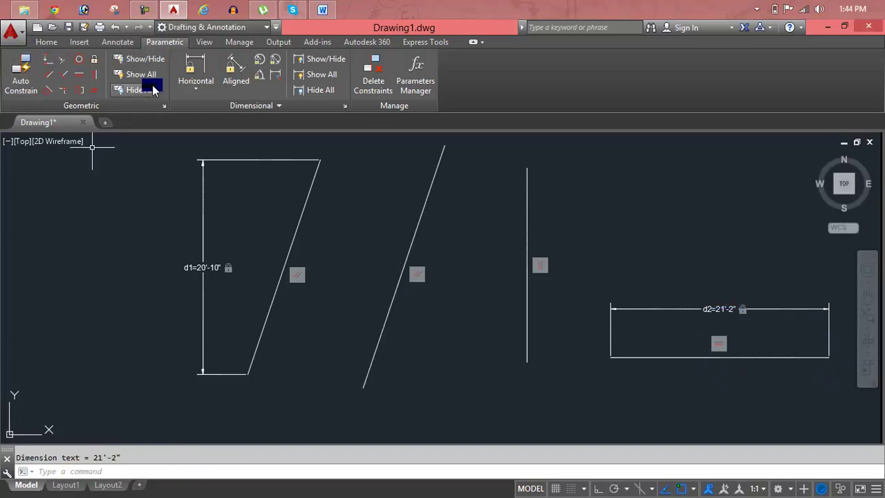
Add a vertical constraint d3 to the vertical line and enter 0, which is rejected
{"action": "left_click", "coordinate": [194, 89]}
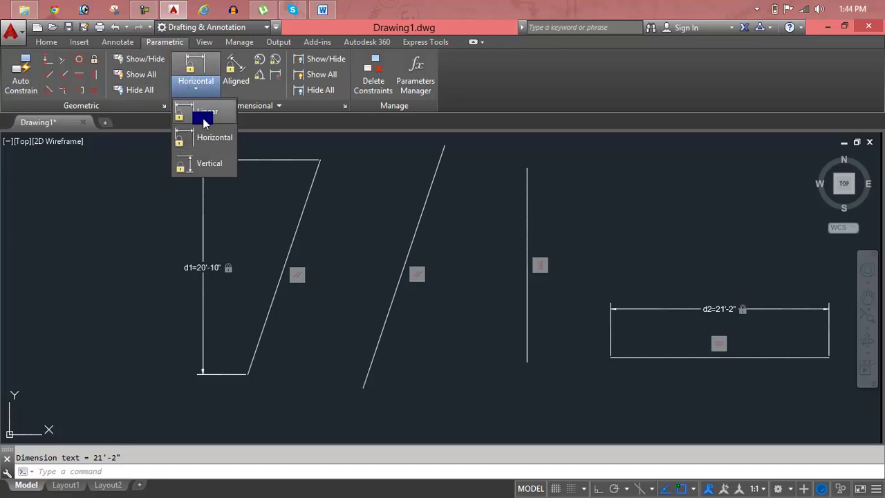
{"action": "left_click", "coordinate": [206, 161]}
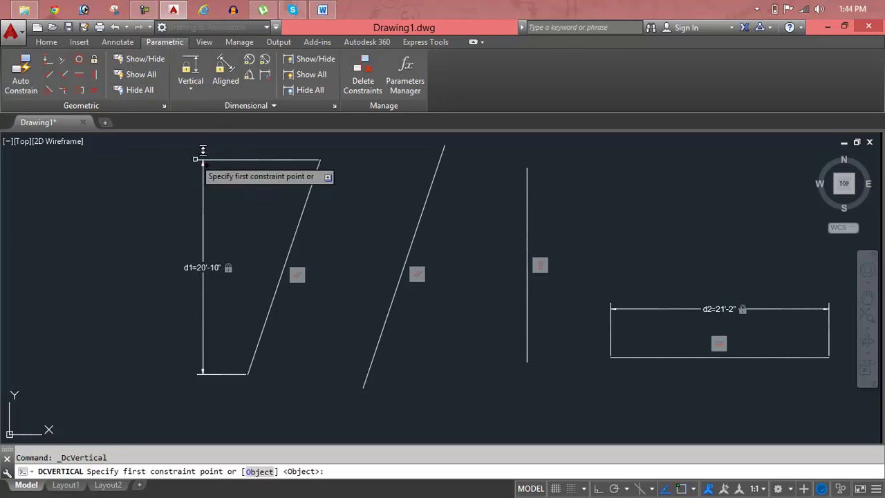
{"action": "left_click", "coordinate": [527, 168]}
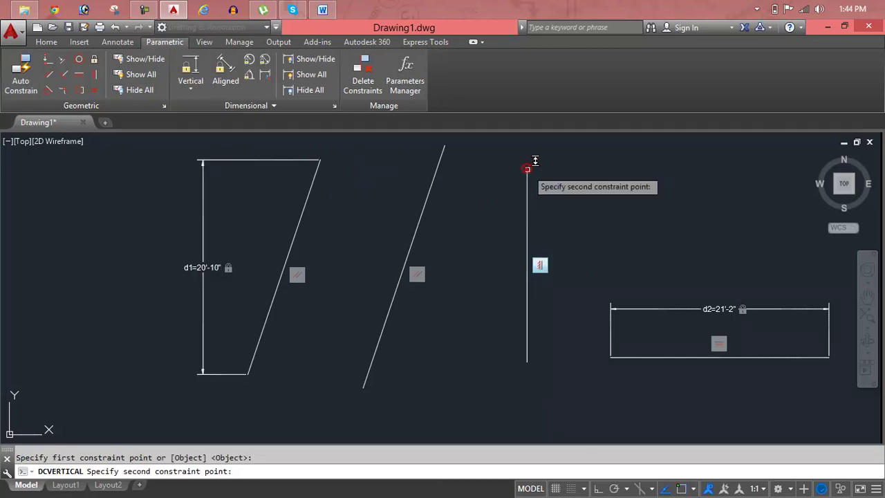
{"action": "left_click", "coordinate": [531, 359]}
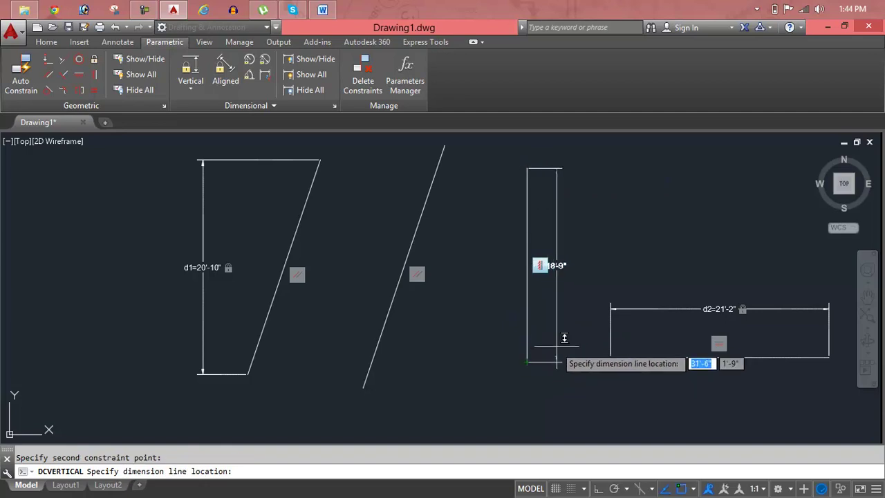
{"action": "left_click", "coordinate": [576, 342]}
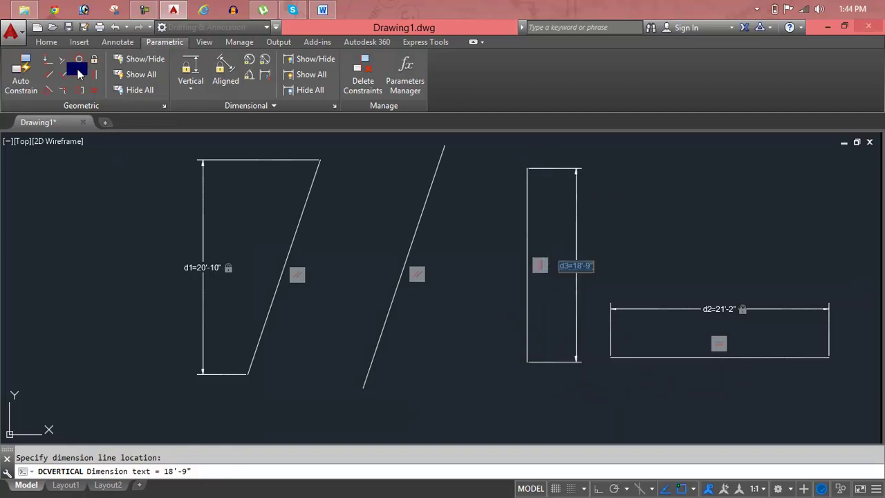
{"action": "scroll", "coordinate": [97, 228], "scroll_direction": "down", "scroll_amount": 1}
{"action": "scroll", "coordinate": [72, 253], "scroll_direction": "down", "scroll_amount": 1}
{"action": "scroll", "coordinate": [74, 253], "scroll_direction": "down", "scroll_amount": 2}
{"action": "middle_click_drag", "start_coordinate": [113, 257], "coordinate": [109, 259]}
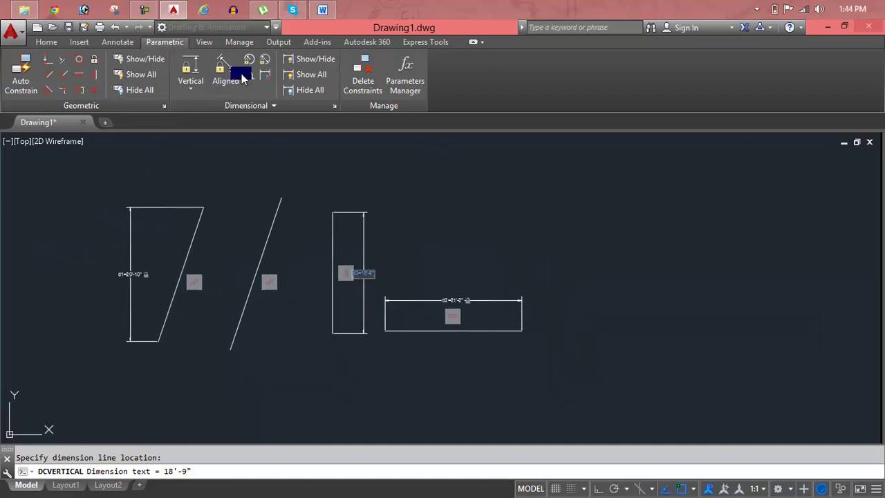
{"action": "type", "text": "0"}
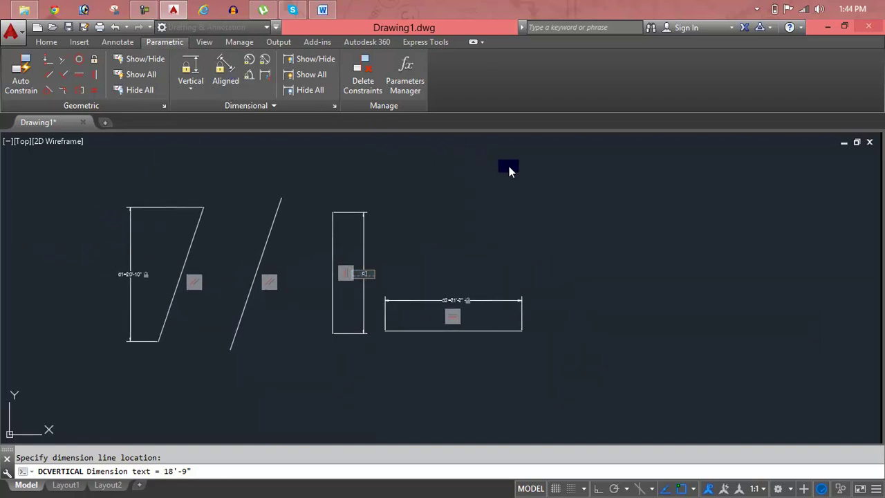
{"action": "key", "text": "Return"}
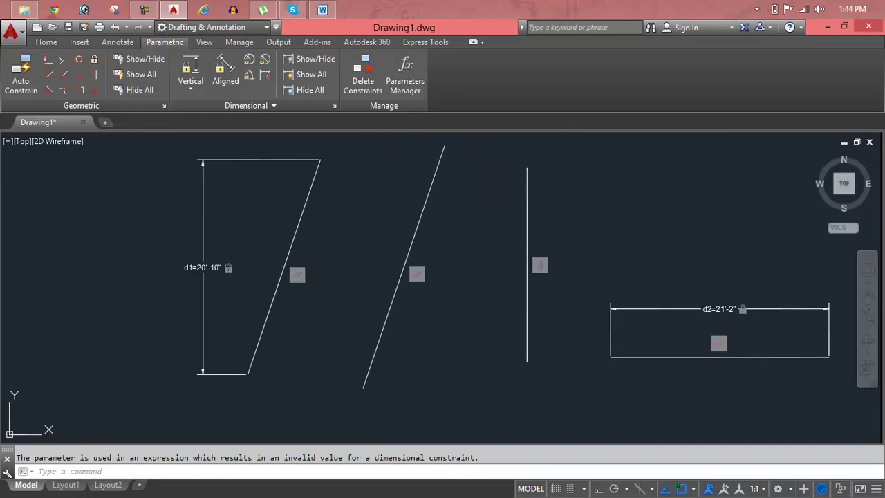
Crossing-select the slanted and vertical lines, then clear the selection
{"action": "left_click", "coordinate": [599, 190]}
{"action": "left_click", "coordinate": [267, 238]}
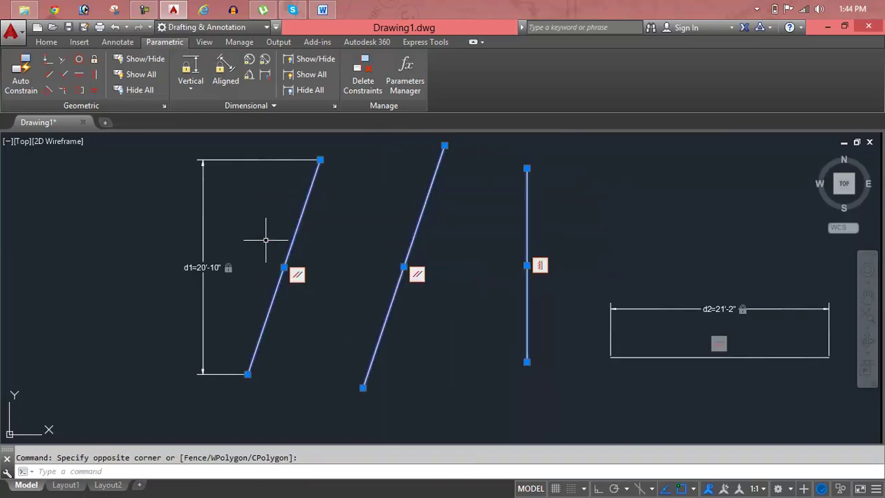
{"action": "key", "text": "Escape"}
{"action": "scroll", "coordinate": [316, 207], "scroll_direction": "down", "scroll_amount": 3}
{"action": "scroll", "coordinate": [189, 253], "scroll_direction": "down", "scroll_amount": 1}
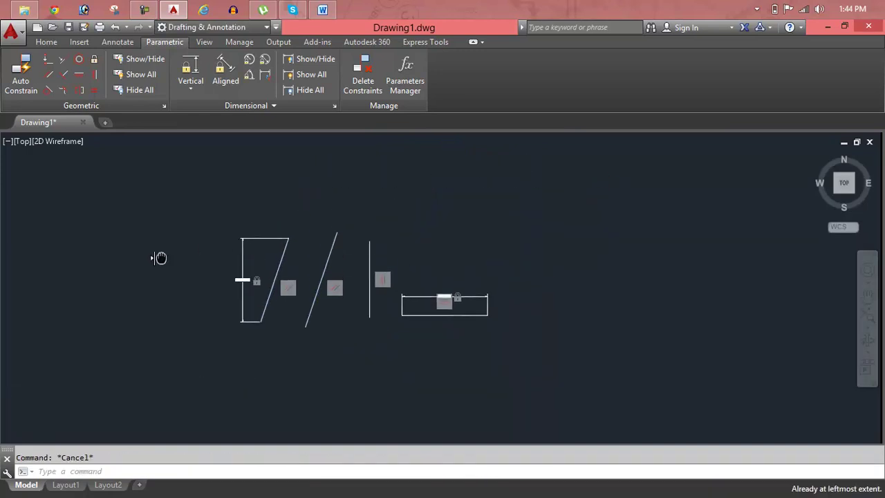
{"action": "type", "text": "c"}
Draw a large circle and a smaller circle to its right
{"action": "key", "text": "Return"}
{"action": "left_click", "coordinate": [539, 200]}
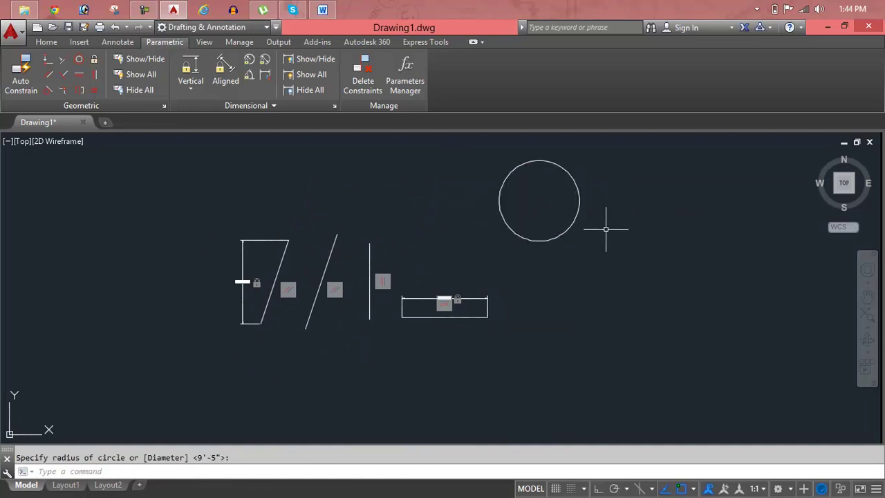
{"action": "middle_click_drag", "start_coordinate": [606, 159], "coordinate": [606, 180]}
{"action": "scroll", "coordinate": [585, 197], "scroll_direction": "up", "scroll_amount": 2}
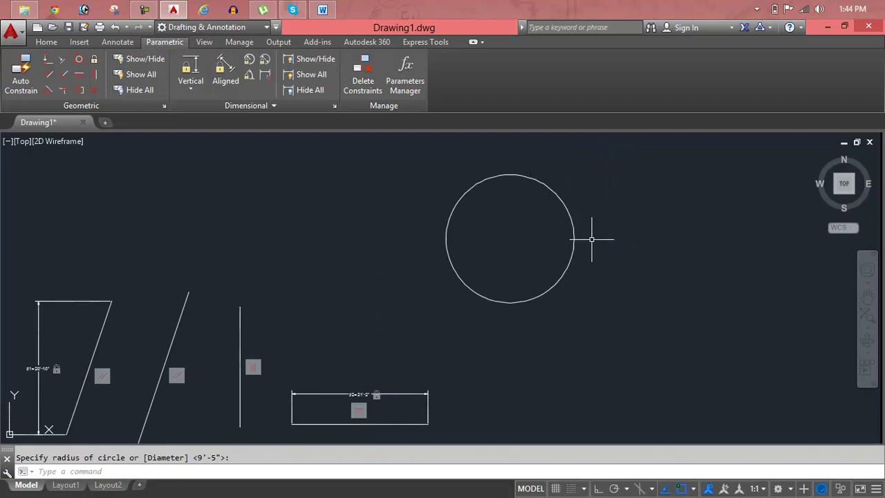
{"action": "type", "text": "c"}
{"action": "key", "text": "Return"}
{"action": "left_click", "coordinate": [656, 235]}
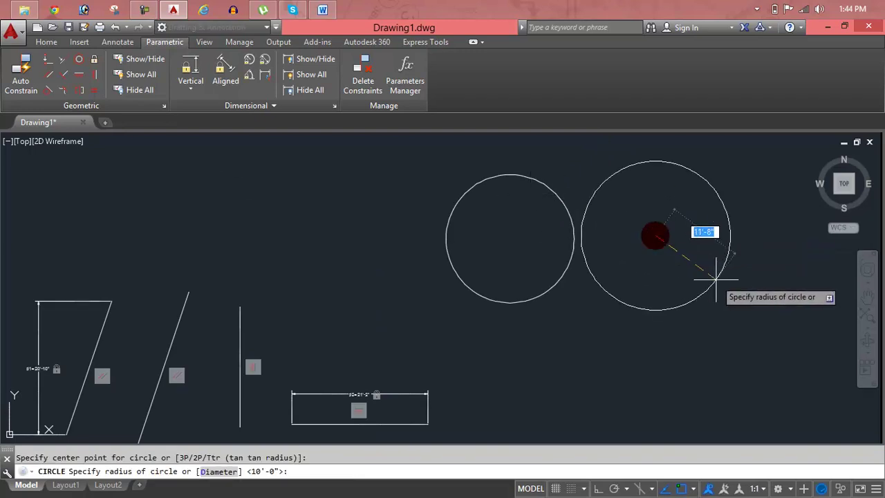
{"action": "left_click", "coordinate": [696, 247]}
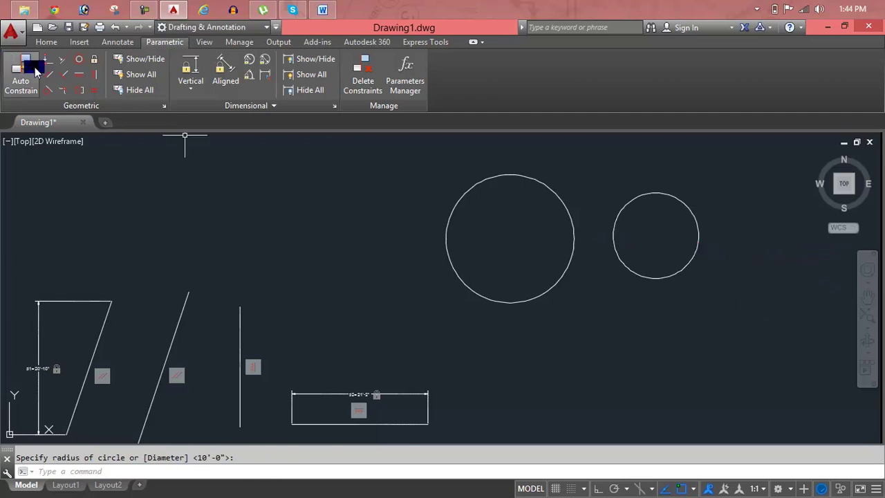
Make the small circle concentric with the large circle
{"action": "left_click", "coordinate": [81, 62]}
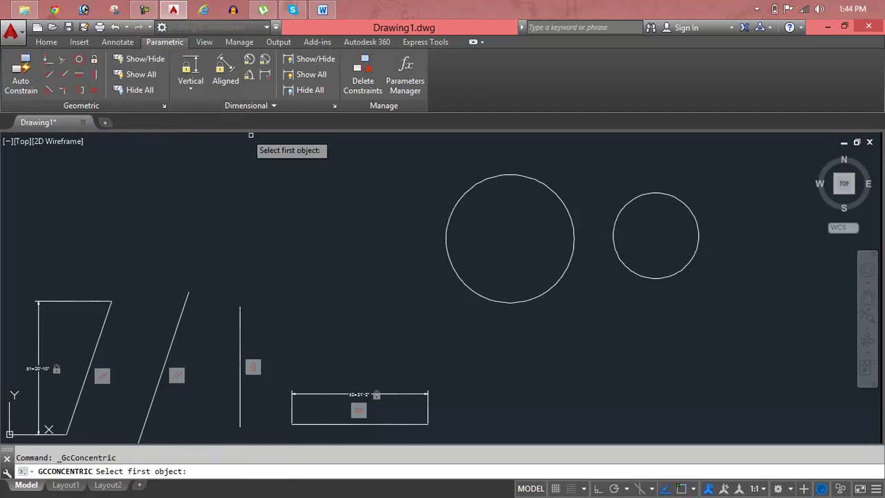
{"action": "left_click", "coordinate": [472, 187]}
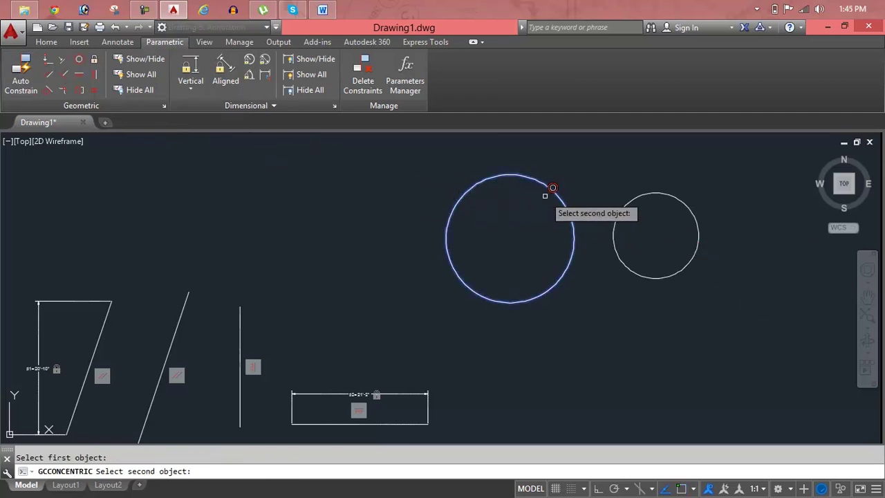
{"action": "left_click", "coordinate": [657, 186]}
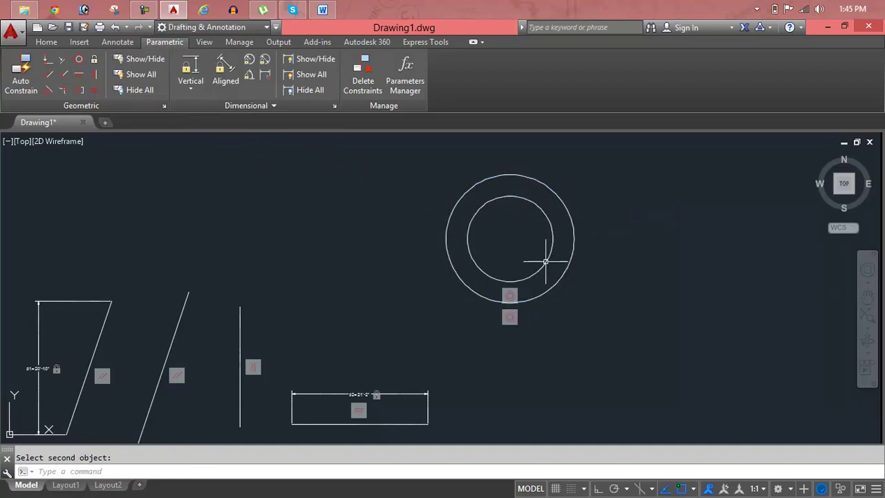
{"action": "scroll", "coordinate": [548, 260], "scroll_direction": "up", "scroll_amount": 4}
{"action": "scroll", "coordinate": [545, 261], "scroll_direction": "down", "scroll_amount": 3}
{"action": "middle_click_drag", "start_coordinate": [545, 261], "coordinate": [409, 336]}
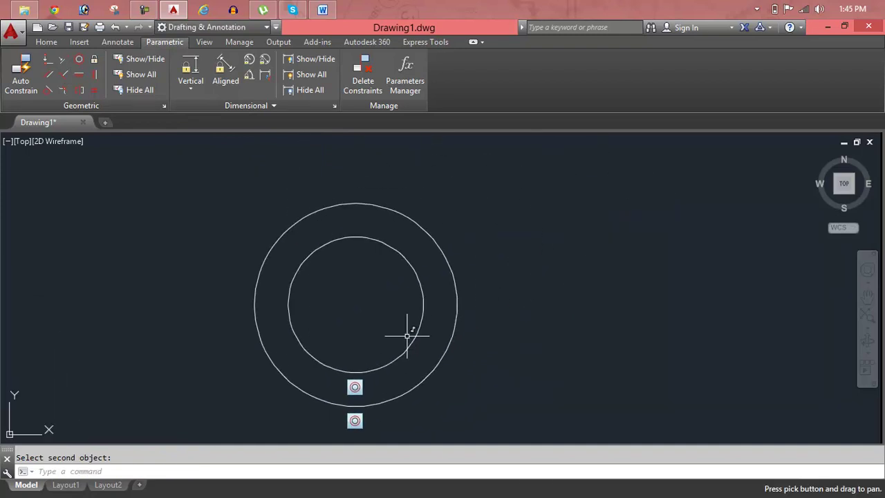
Add a radius constraint rad1=6'-8" to the inner circle, placed inside it
{"action": "left_click", "coordinate": [253, 67]}
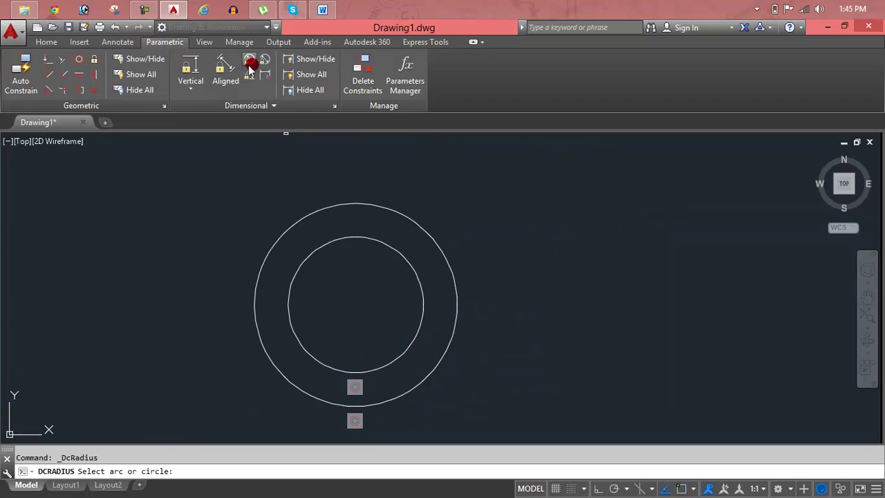
{"action": "left_click", "coordinate": [397, 244]}
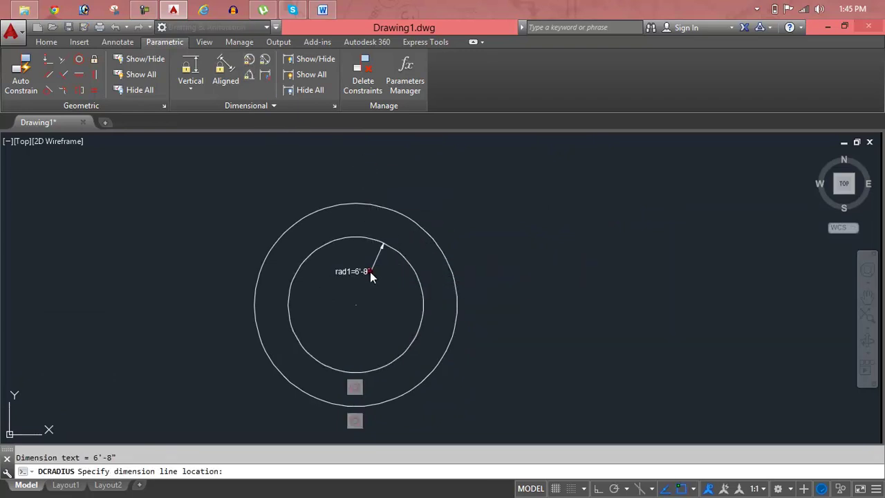
{"action": "left_click", "coordinate": [371, 273]}
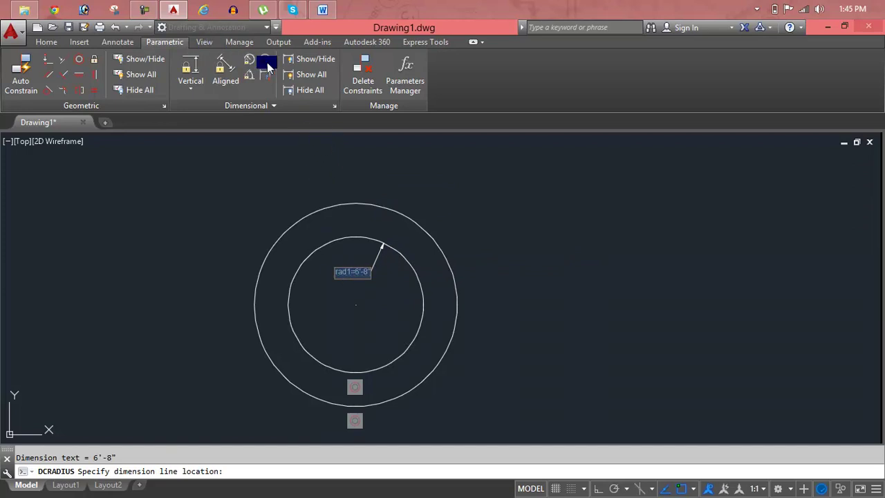
{"action": "left_click", "coordinate": [415, 192]}
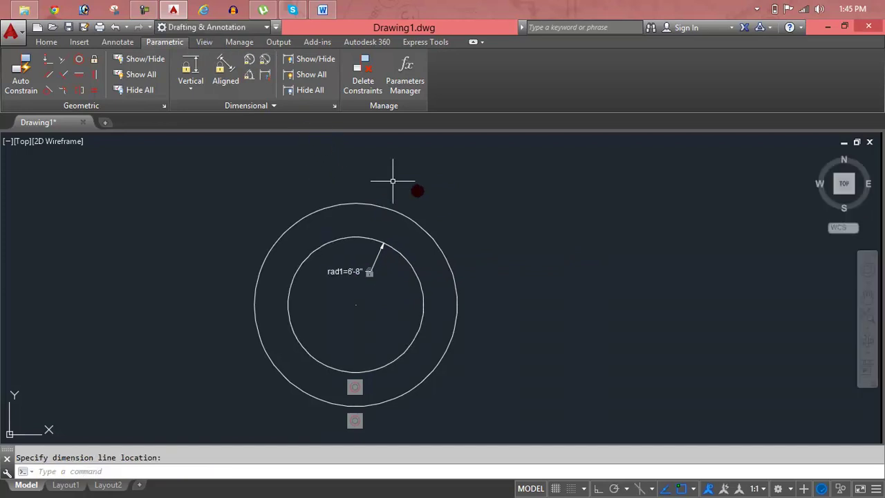
Constrain the outer circle's diameter to dia1=20', with the dimension placed above the circles
{"action": "left_click", "coordinate": [269, 61]}
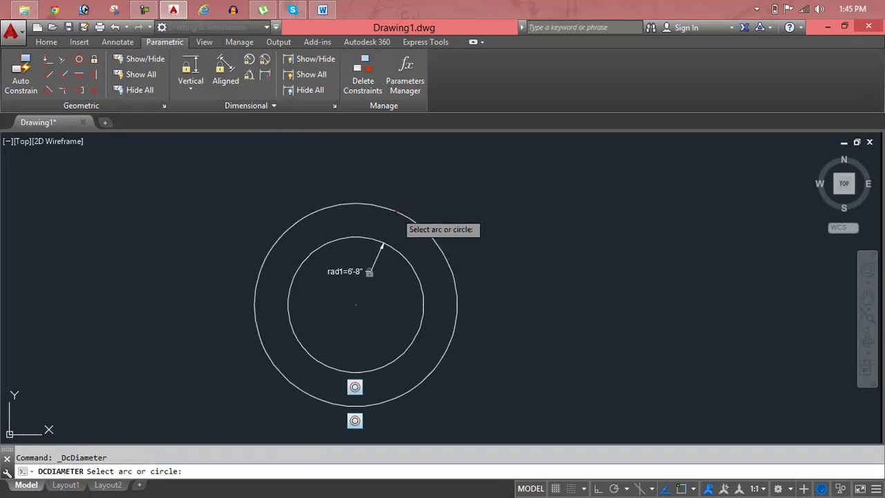
{"action": "left_click", "coordinate": [400, 205]}
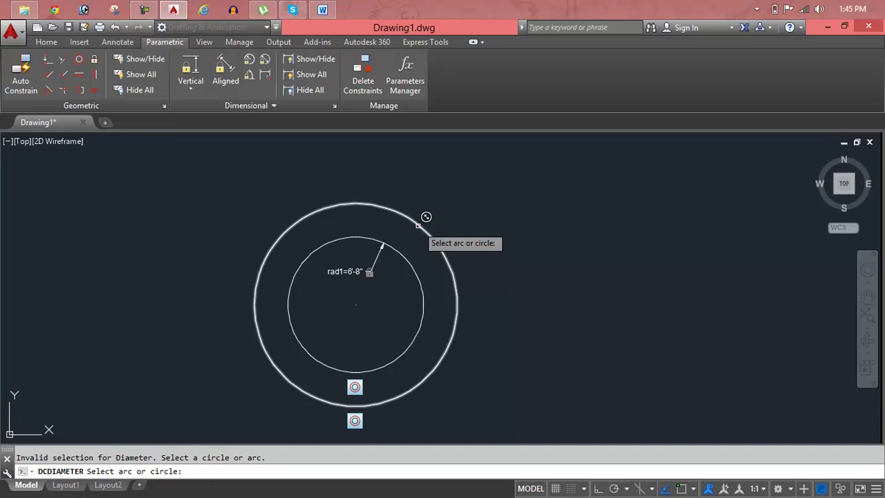
{"action": "left_click", "coordinate": [426, 217]}
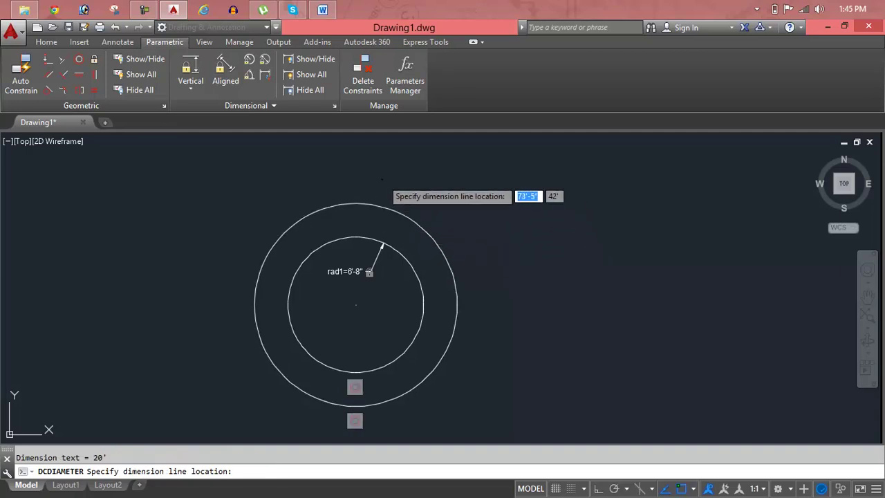
{"action": "left_click", "coordinate": [382, 180]}
{"action": "left_click", "coordinate": [427, 198]}
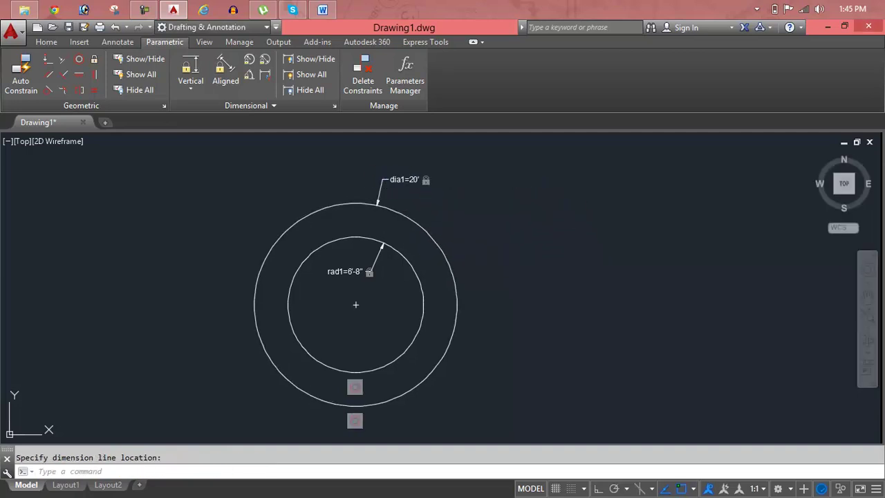
{"action": "mouse_move", "coordinate": [258, 74]}
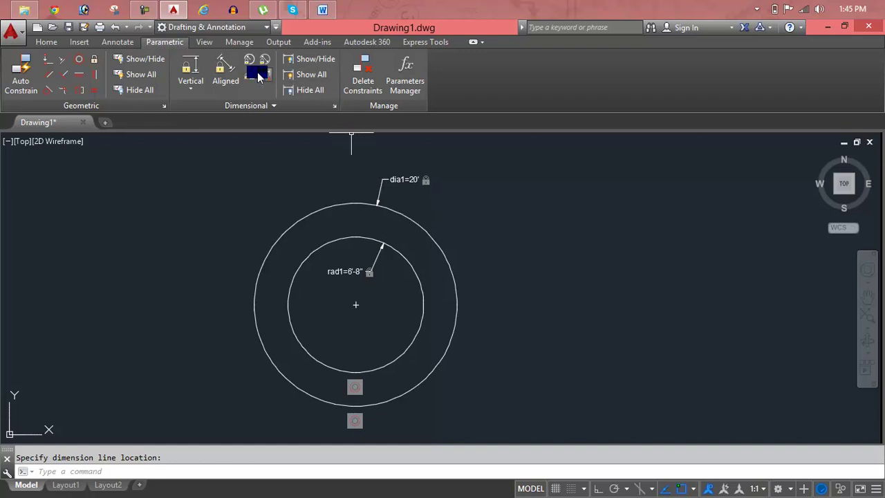
Pan to free space left of the circles and draw a vertical line there
{"action": "scroll", "coordinate": [131, 198], "scroll_direction": "down", "scroll_amount": 2}
{"action": "middle_click_drag", "start_coordinate": [140, 208], "coordinate": [532, 213]}
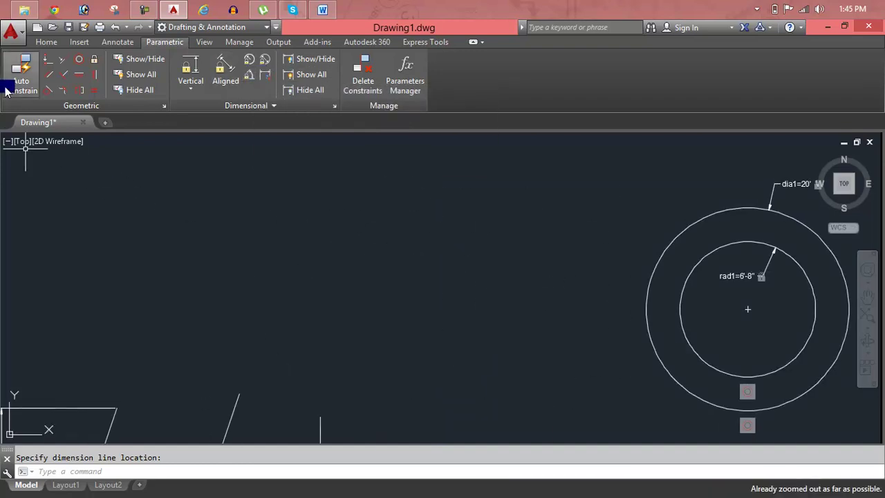
{"action": "key", "text": "Escape"}
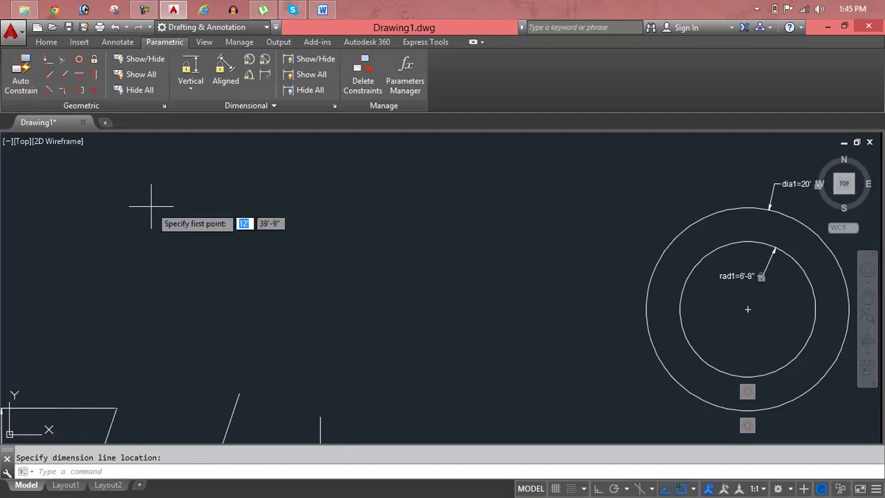
{"action": "type", "text": "l"}
{"action": "key", "text": "Return"}
{"action": "left_click", "coordinate": [186, 171]}
{"action": "left_click", "coordinate": [184, 312]}
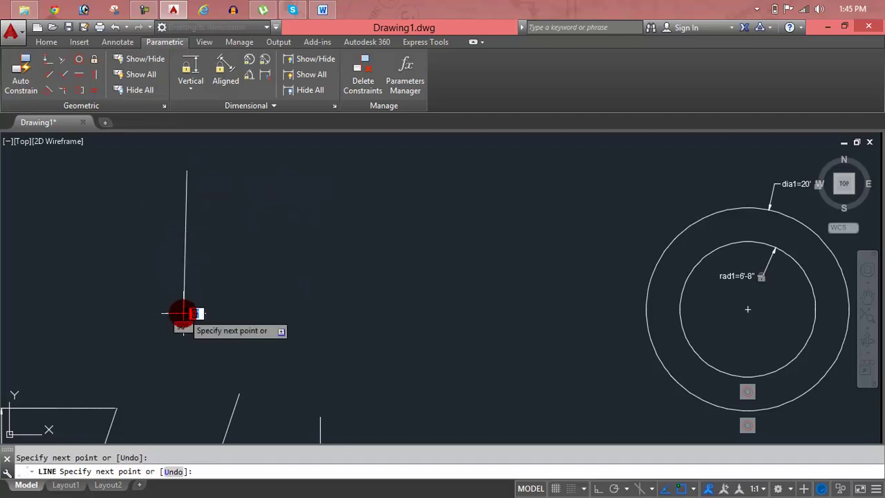
{"action": "key", "text": "Return"}
Draw a second, diagonal line beside the vertical line
{"action": "left_click", "coordinate": [296, 198]}
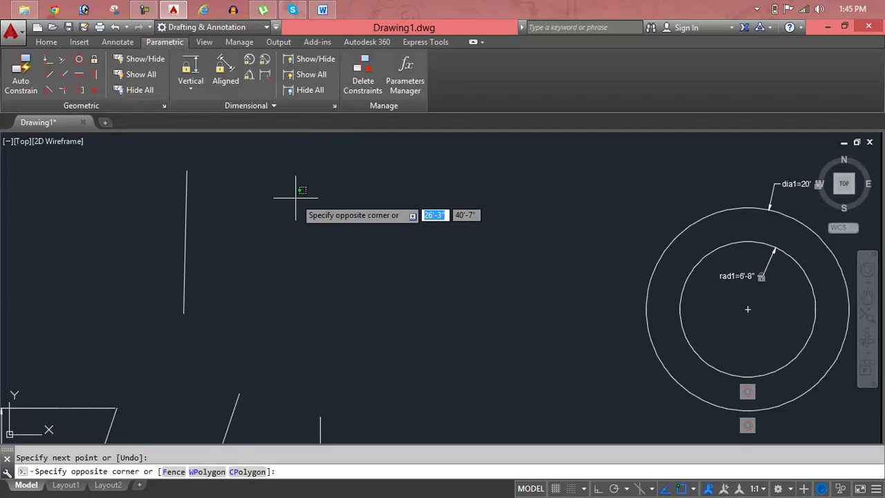
{"action": "left_click", "coordinate": [351, 294]}
{"action": "key", "text": "Return"}
{"action": "left_click", "coordinate": [345, 281]}
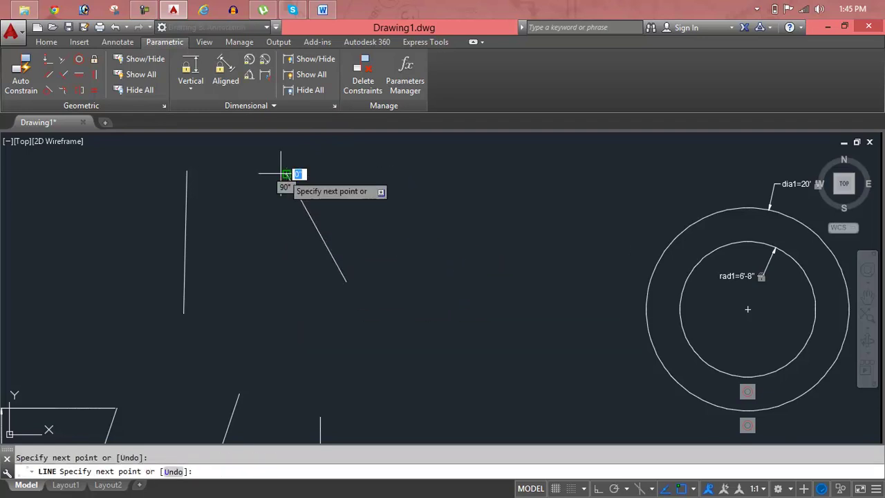
{"action": "key", "text": "Escape"}
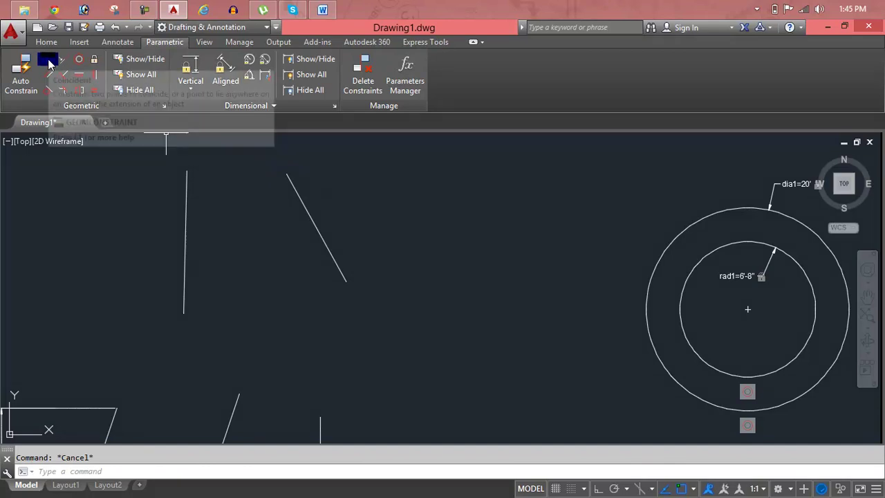
Make the diagonal line's lower endpoint coincident with the vertical line's bottom end
{"action": "left_click", "coordinate": [49, 63]}
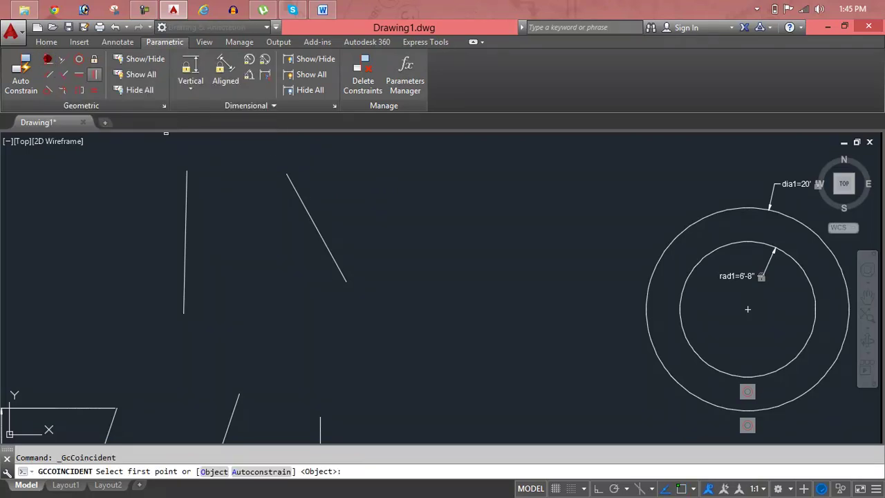
{"action": "left_click", "coordinate": [347, 280]}
{"action": "left_click", "coordinate": [185, 309]}
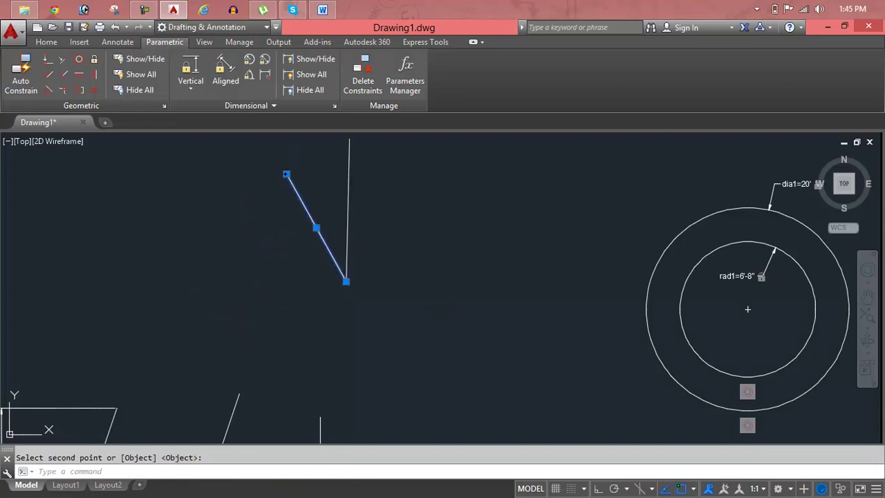
{"action": "key", "text": "Escape"}
Grip-stretch the diagonal line's upper endpoint to give it a shallower slope
{"action": "left_click", "coordinate": [287, 173]}
{"action": "mouse_move", "coordinate": [347, 281]}
{"action": "left_click", "coordinate": [287, 173]}
{"action": "left_click", "coordinate": [223, 233]}
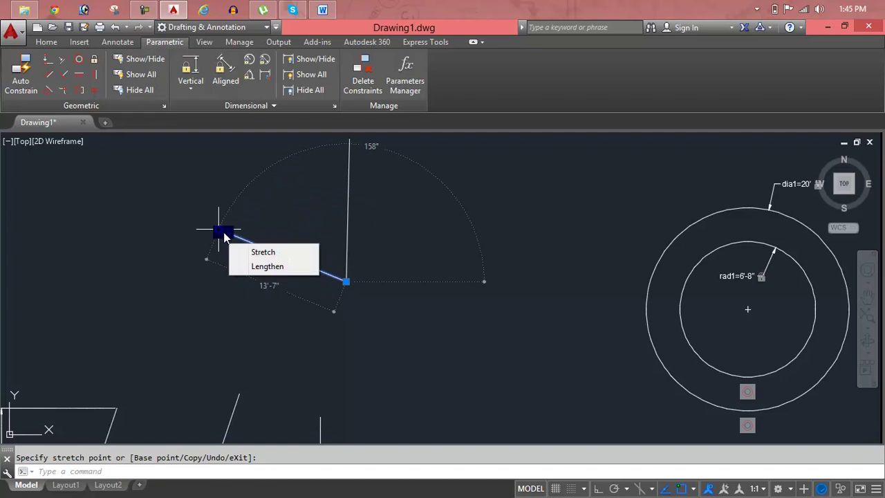
{"action": "key", "text": "Escape"}
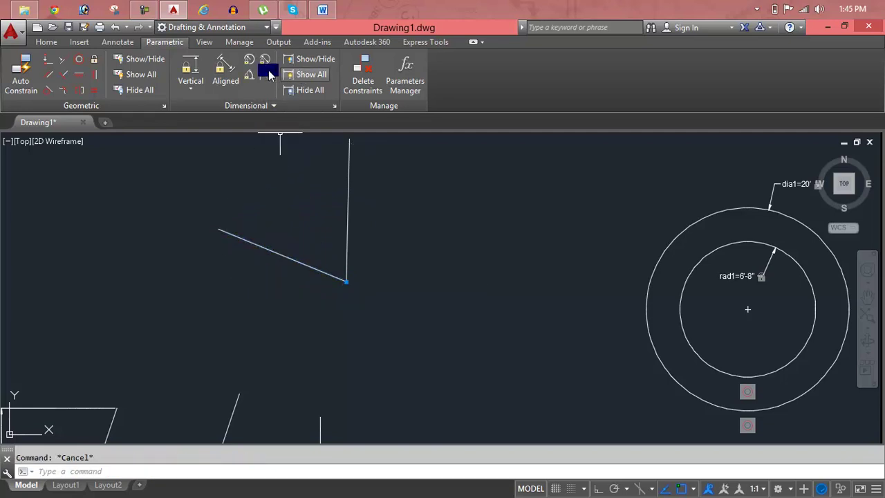
Lock the angle between the diagonal and vertical lines with angular constraint ang1=69
{"action": "left_click", "coordinate": [260, 76]}
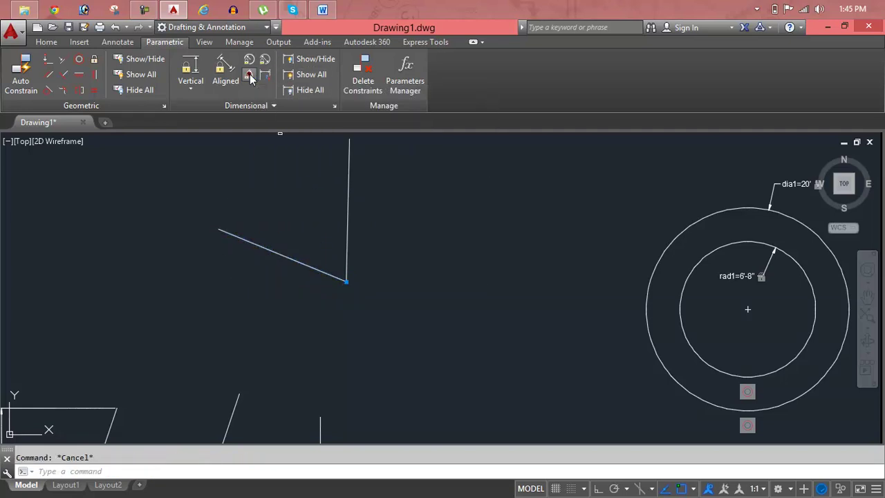
{"action": "left_click", "coordinate": [271, 249]}
{"action": "left_click", "coordinate": [349, 206]}
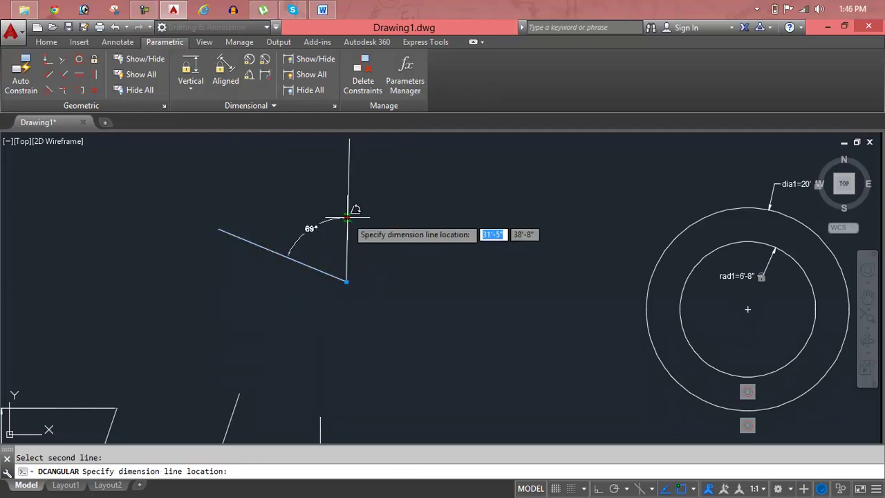
{"action": "left_click", "coordinate": [324, 203]}
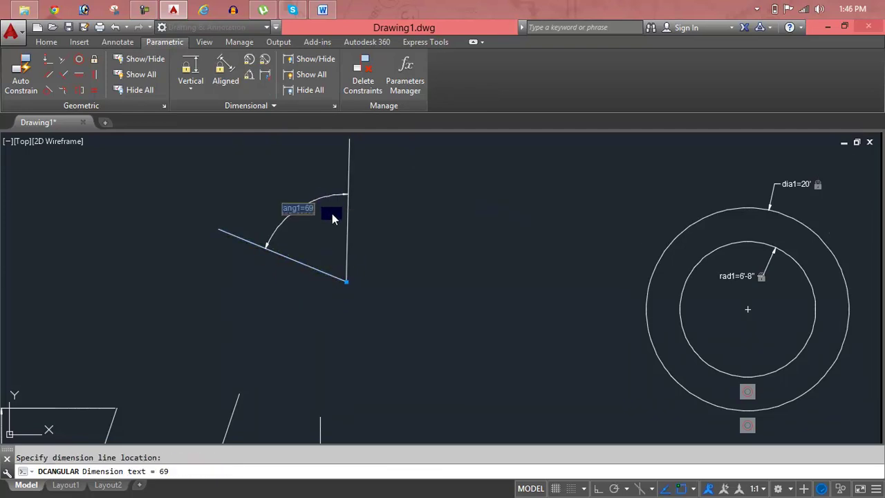
{"action": "key", "text": "Return"}
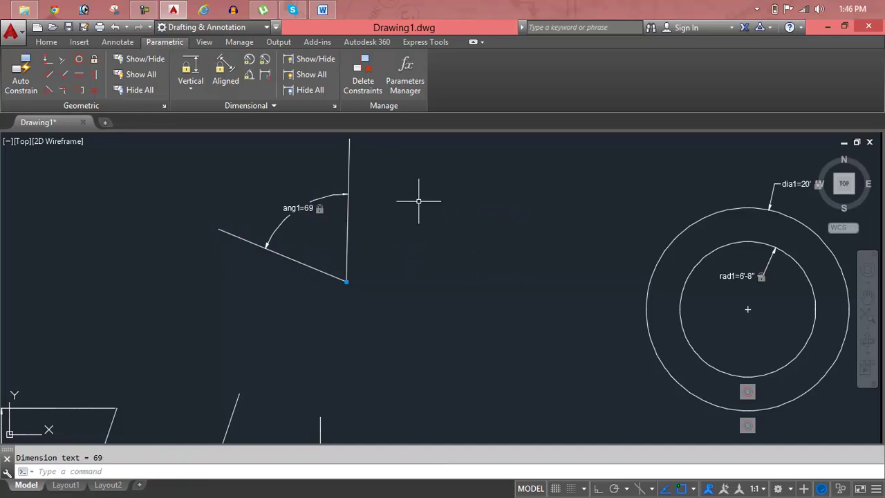
{"action": "scroll", "coordinate": [466, 213], "scroll_direction": "down", "scroll_amount": 1}
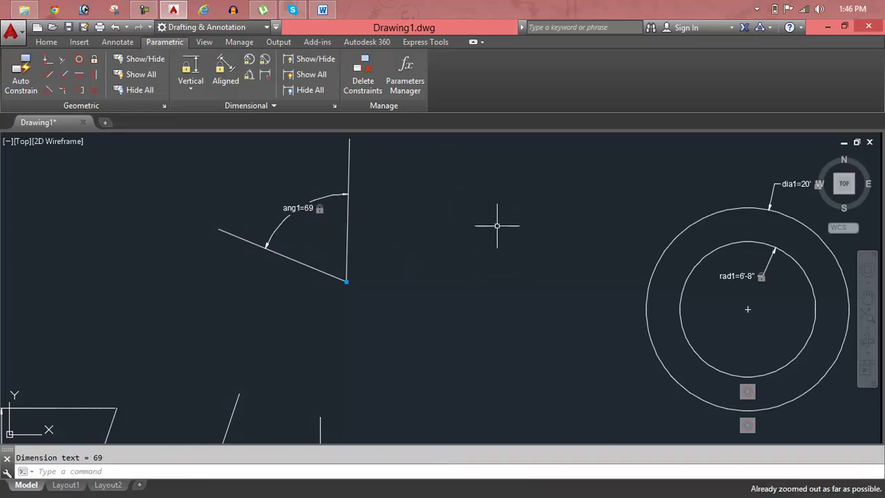
{"action": "mouse_move", "coordinate": [458, 235]}
{"action": "middle_mouse_down"}
{"action": "mouse_move", "coordinate": [335, 279]}
{"action": "mouse_move", "coordinate": [371, 265]}
{"action": "middle_mouse_up"}
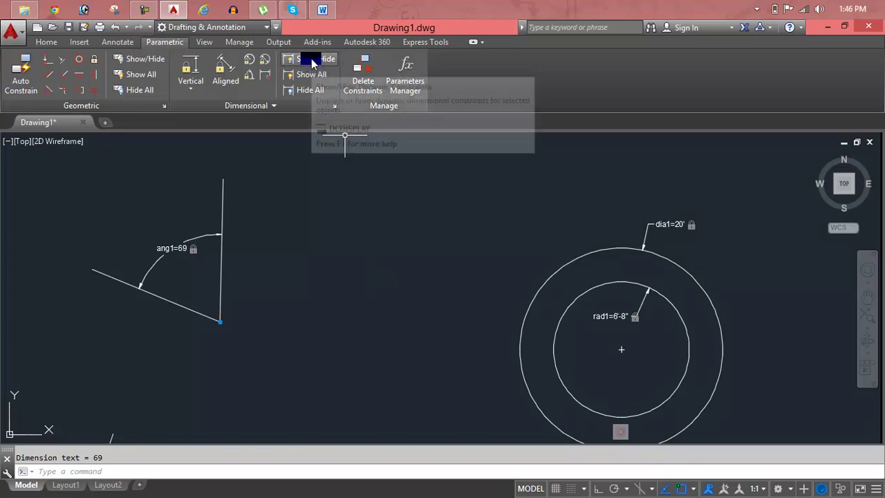
{"action": "left_click", "coordinate": [313, 62]}
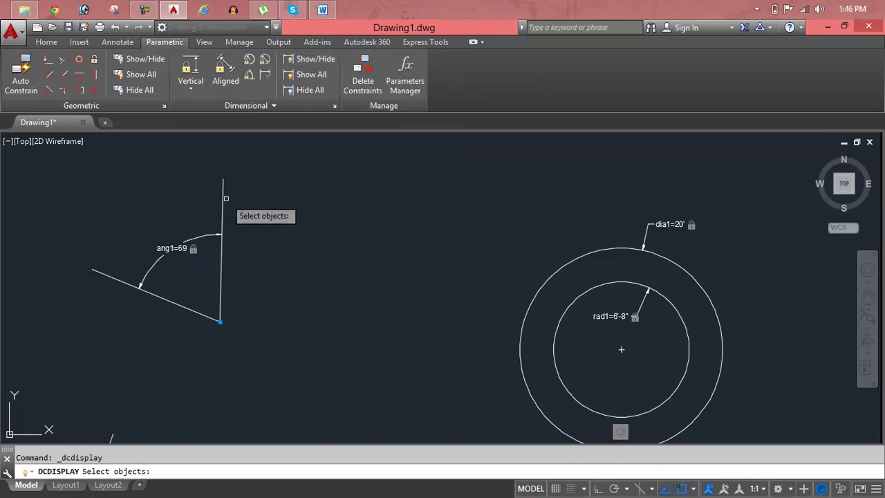
{"action": "left_click", "coordinate": [206, 236]}
{"action": "right_click", "coordinate": [288, 225]}
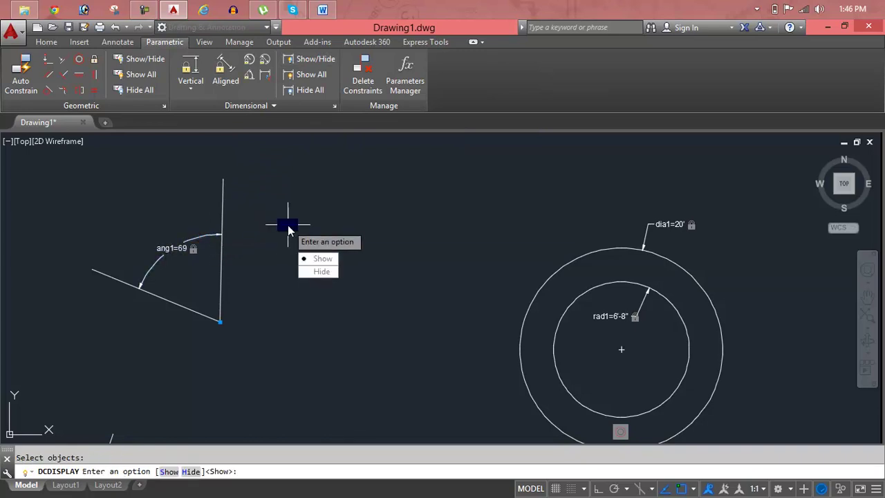
{"action": "type", "text": "h"}
{"action": "key", "text": "Return"}
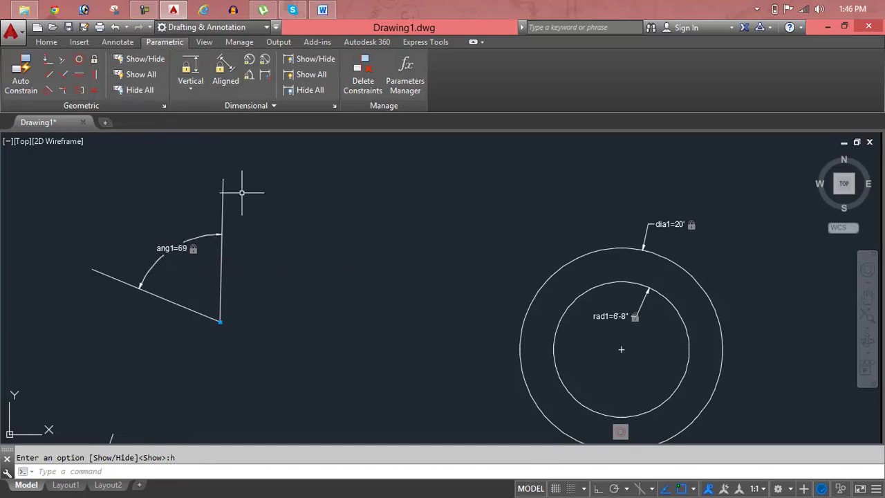
{"action": "left_click", "coordinate": [270, 83]}
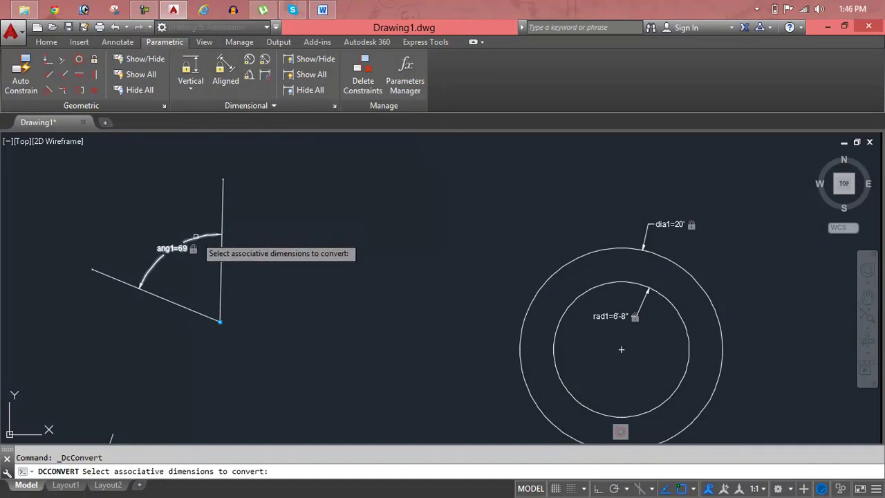
{"action": "left_click", "coordinate": [195, 238]}
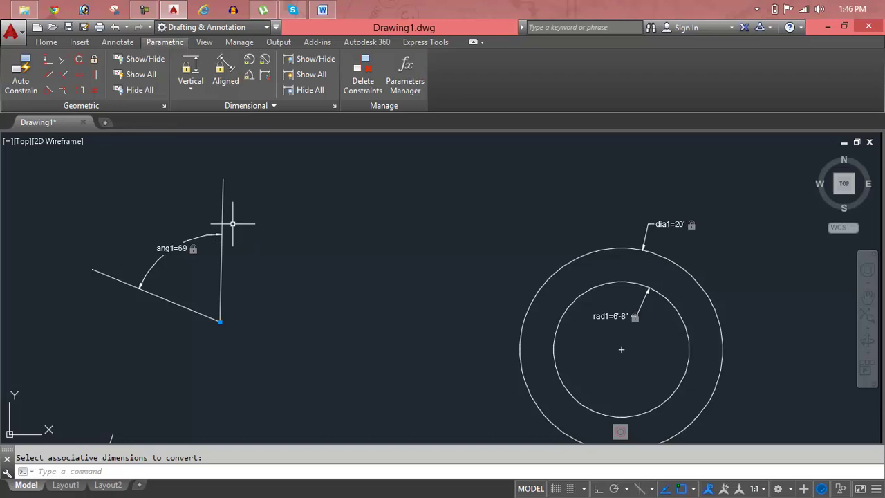
{"action": "left_click", "coordinate": [315, 76]}
{"action": "left_click", "coordinate": [310, 87]}
{"action": "scroll", "coordinate": [339, 173], "scroll_direction": "down", "scroll_amount": 2}
{"action": "middle_click_drag", "start_coordinate": [363, 197], "coordinate": [404, 168]}
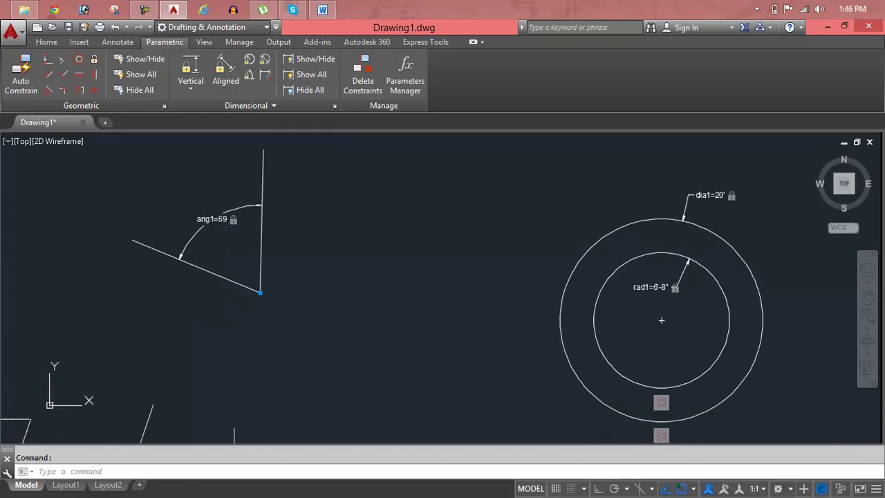
{"action": "scroll", "coordinate": [415, 184], "scroll_direction": "down", "scroll_amount": 1}
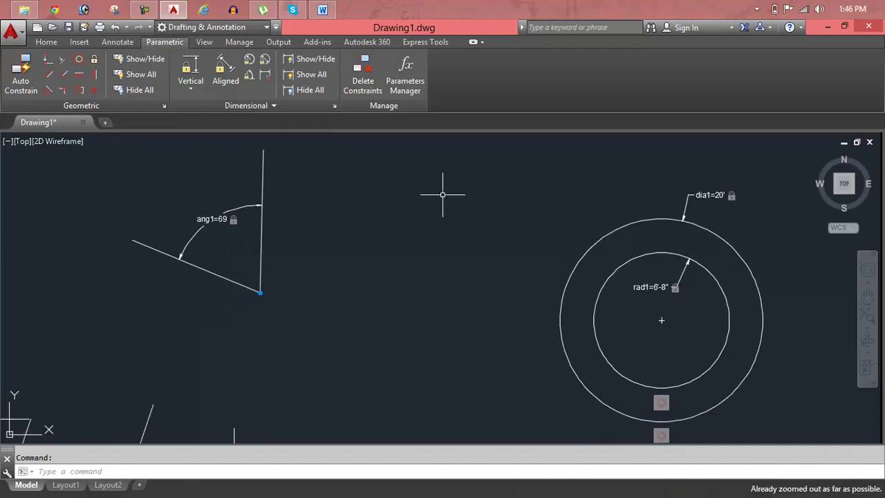
{"action": "left_click", "coordinate": [94, 59]}
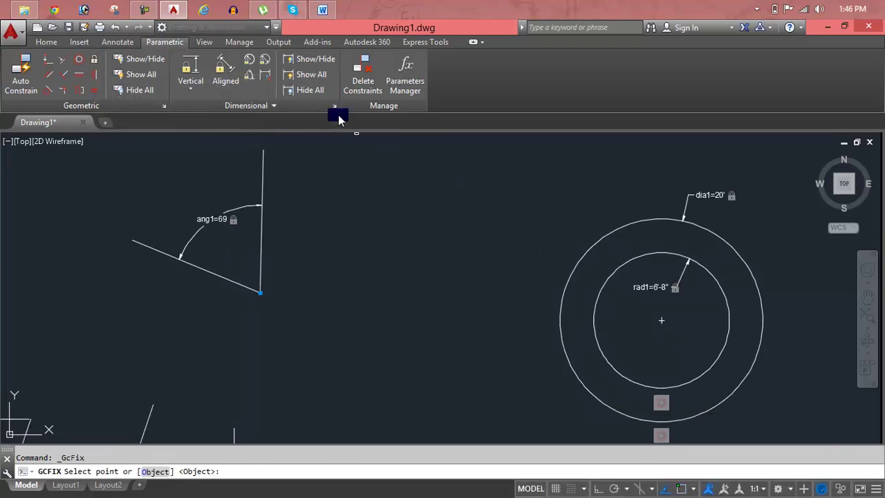
{"action": "left_click", "coordinate": [312, 76]}
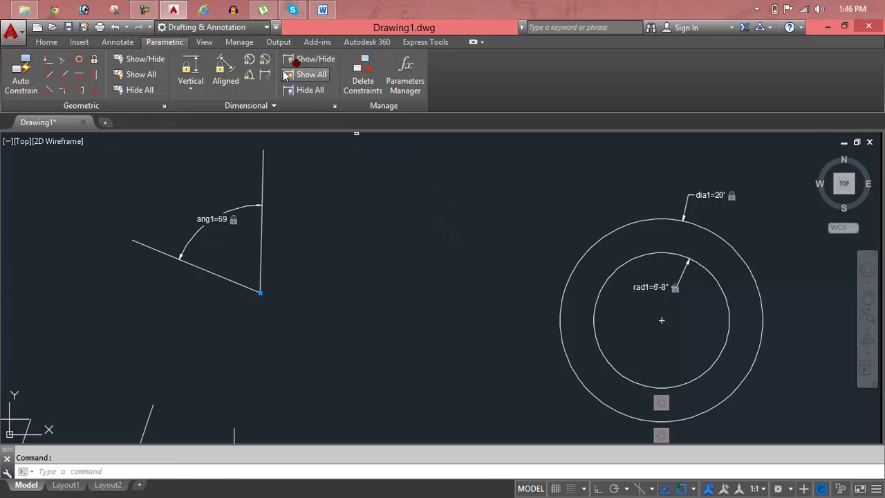
{"action": "left_click", "coordinate": [297, 63]}
{"action": "left_click", "coordinate": [269, 76]}
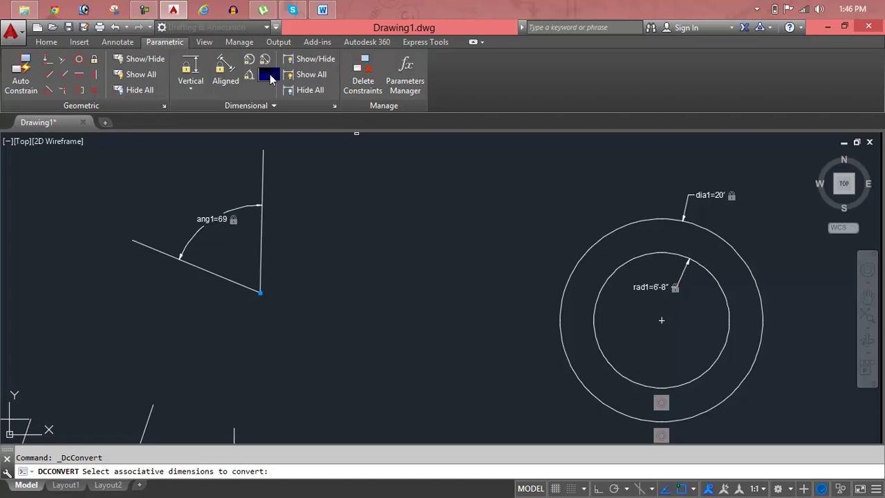
{"action": "scroll", "coordinate": [675, 254], "scroll_direction": "down", "scroll_amount": 2}
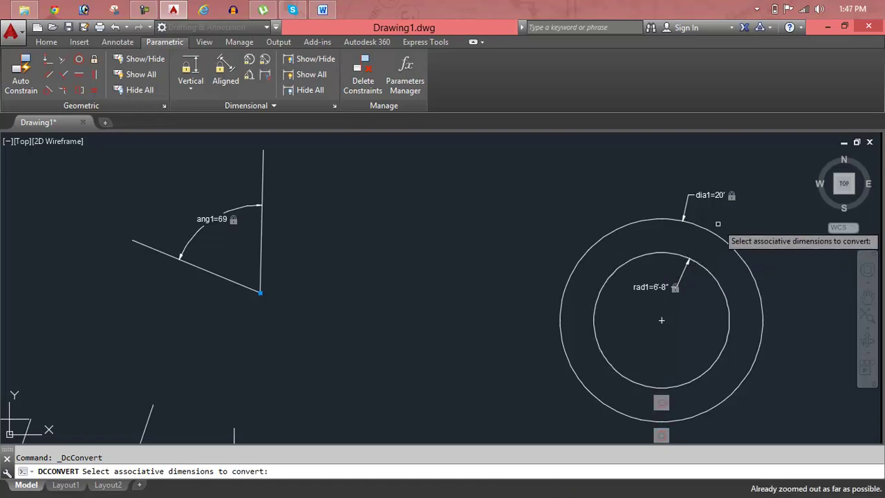
{"action": "left_click", "coordinate": [744, 216]}
{"action": "left_click", "coordinate": [177, 343]}
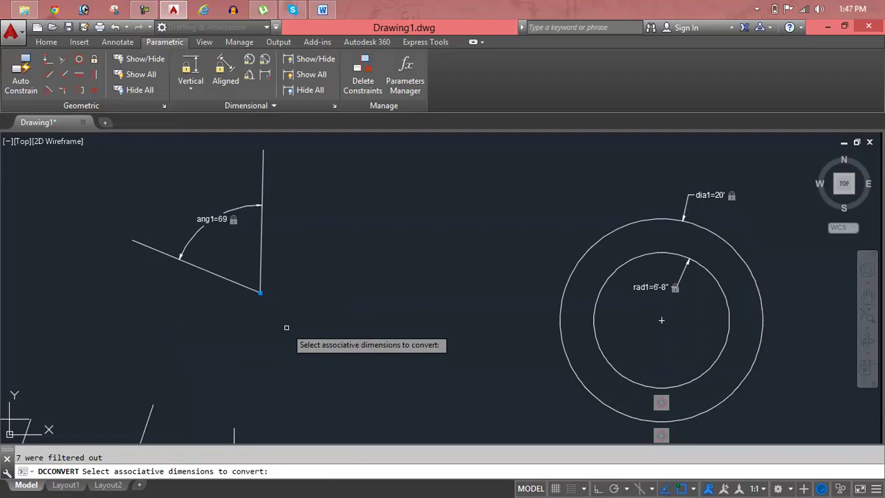
{"action": "key", "text": "Return"}
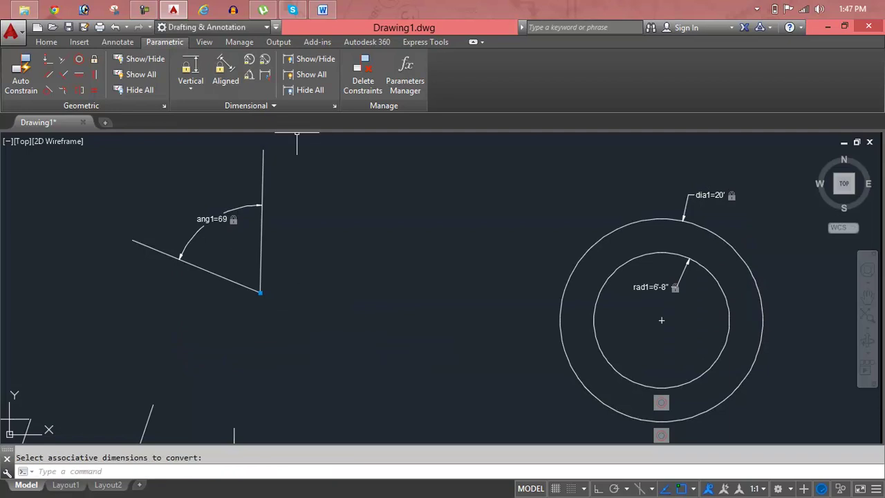
{"action": "key", "text": "Return"}
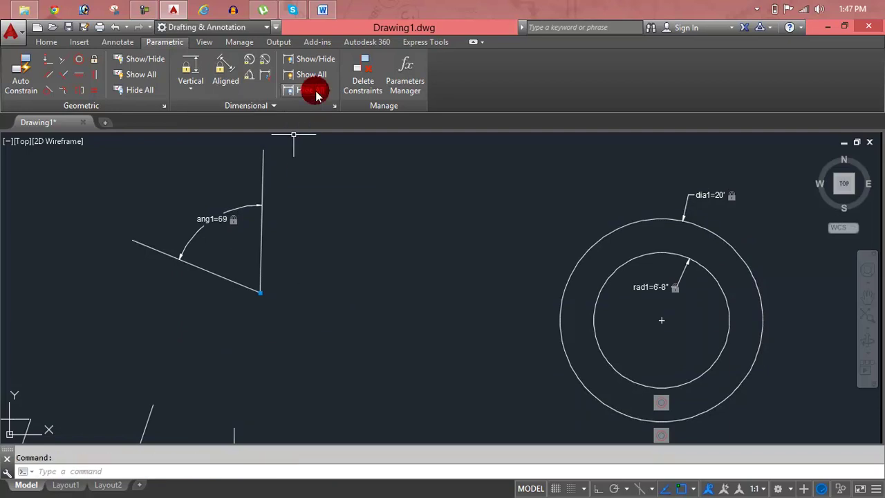
Switch new dimensional constraints to Dynamic Constraint Mode via the Dimensional panel slideout
{"action": "left_click", "coordinate": [328, 105]}
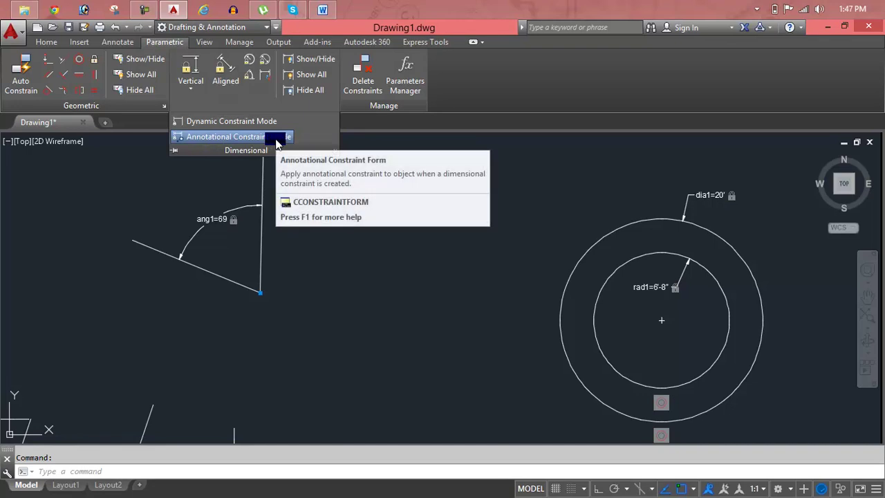
{"action": "left_click", "coordinate": [248, 121]}
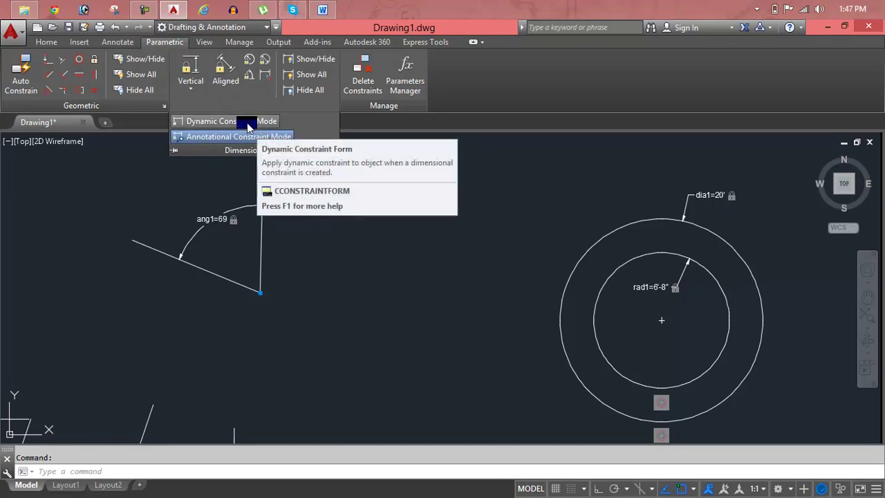
{"action": "left_click", "coordinate": [434, 258]}
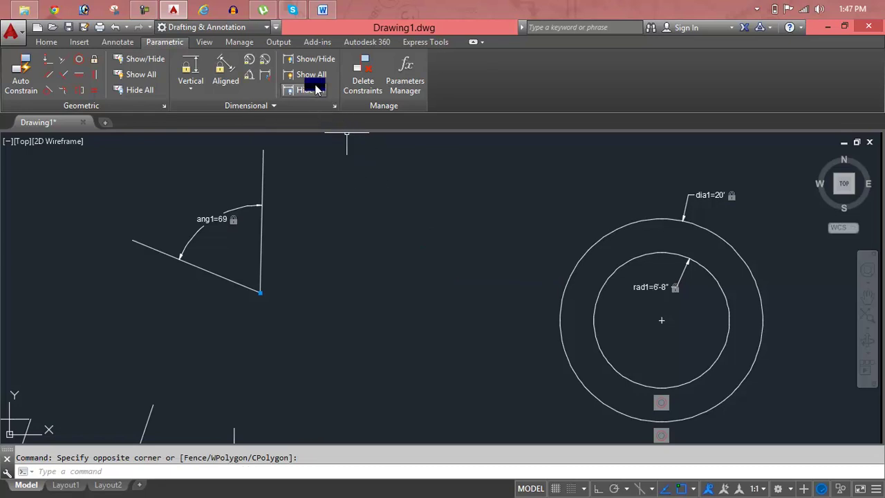
Window-select the angled lines and their angle constraint, check the right-click options, then deselect
{"action": "key", "text": "Escape"}
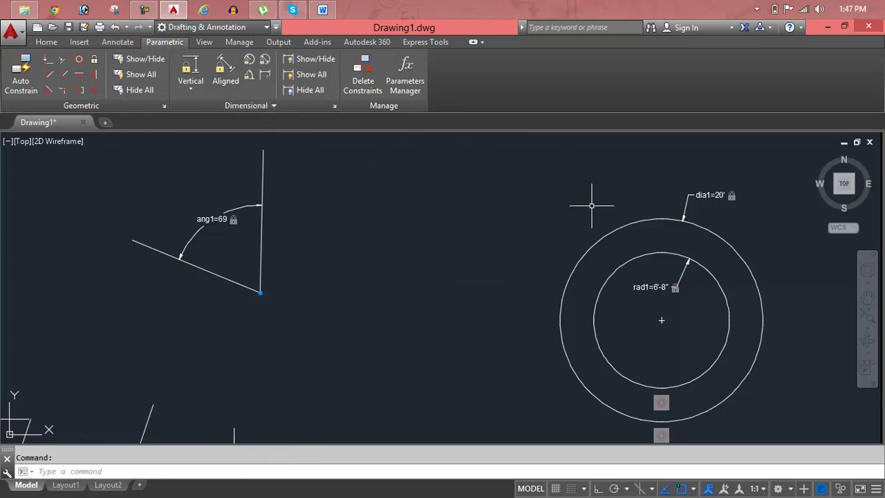
{"action": "left_click", "coordinate": [448, 196]}
{"action": "left_click", "coordinate": [173, 286]}
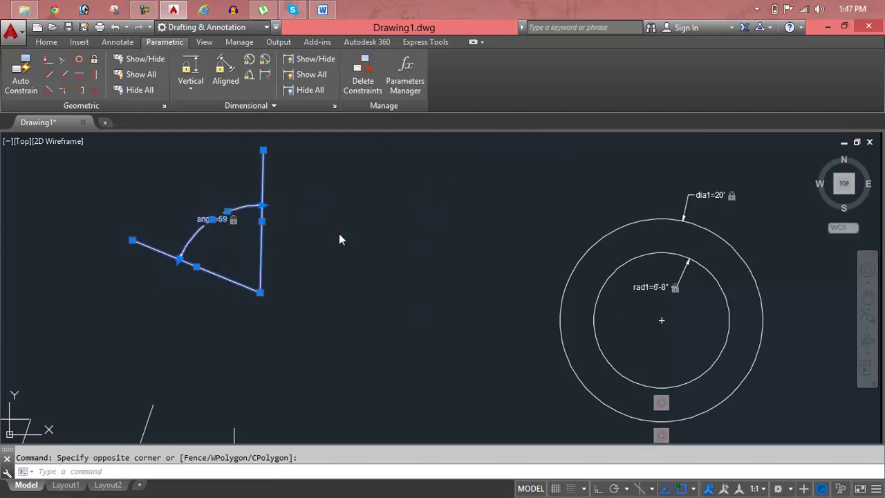
{"action": "right_click", "coordinate": [338, 235]}
{"action": "key", "text": "Escape"}
{"action": "key", "text": "Escape"}
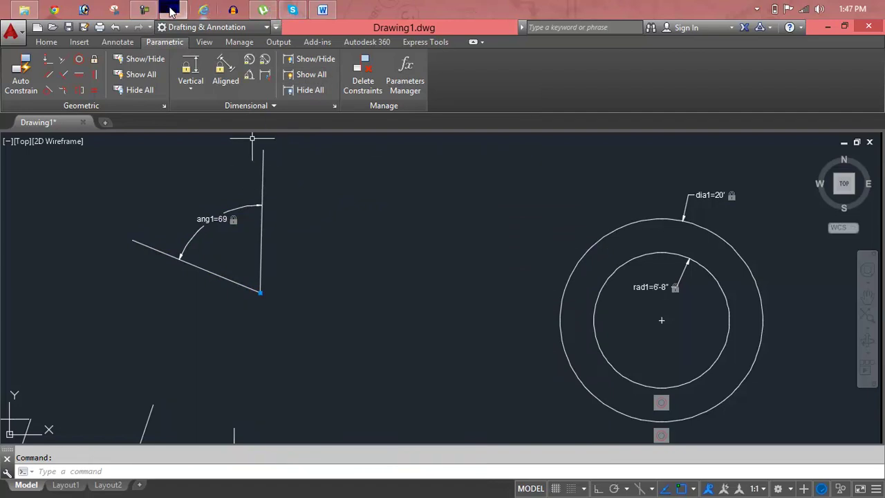
{"action": "left_click", "coordinate": [144, 10]}
Start the DCCONVERT command to convert dimensions into constraints
{"action": "left_click", "coordinate": [777, 457]}
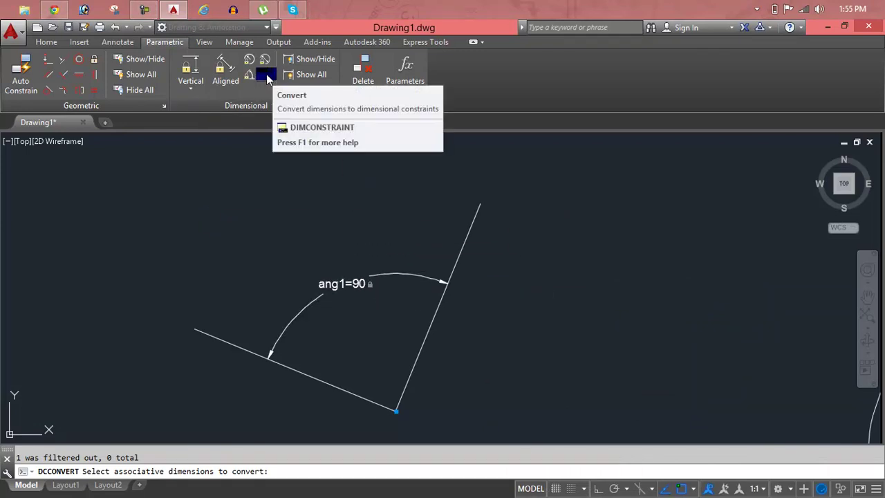
{"action": "scroll", "coordinate": [502, 324], "scroll_direction": "down", "scroll_amount": 2}
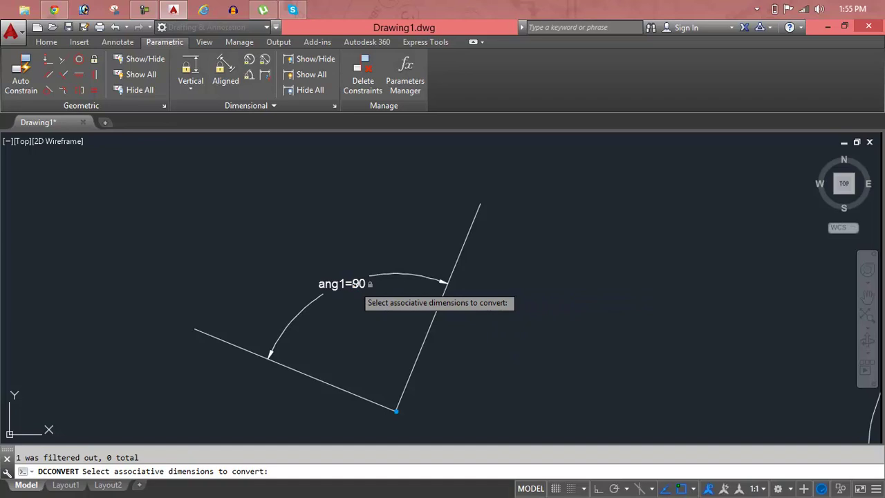
Window-select the ang1=90 angle dimension for conversion, then cancel DCCONVERT
{"action": "left_click", "coordinate": [357, 284]}
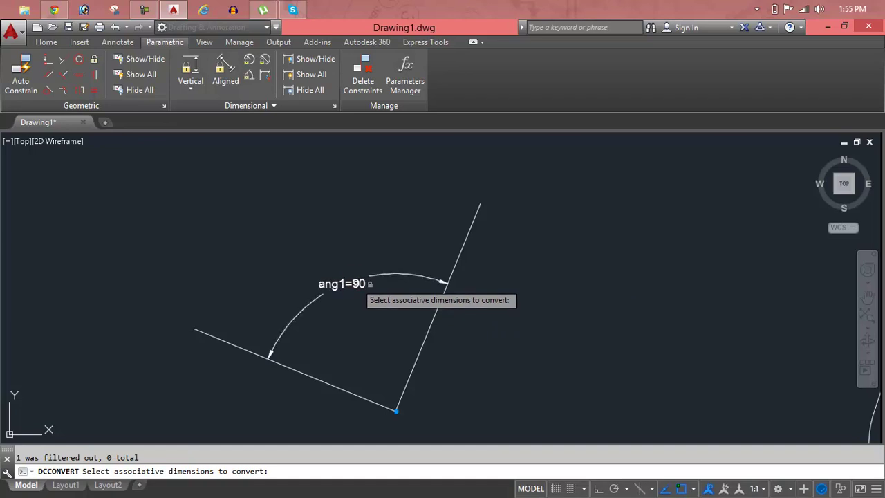
{"action": "scroll", "coordinate": [361, 284], "scroll_direction": "up", "scroll_amount": 4}
{"action": "left_click", "coordinate": [385, 284]}
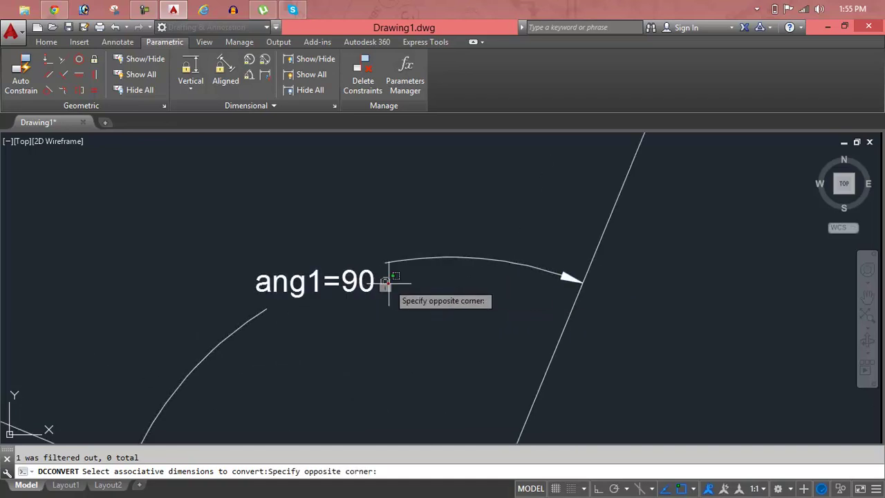
{"action": "left_click", "coordinate": [370, 282]}
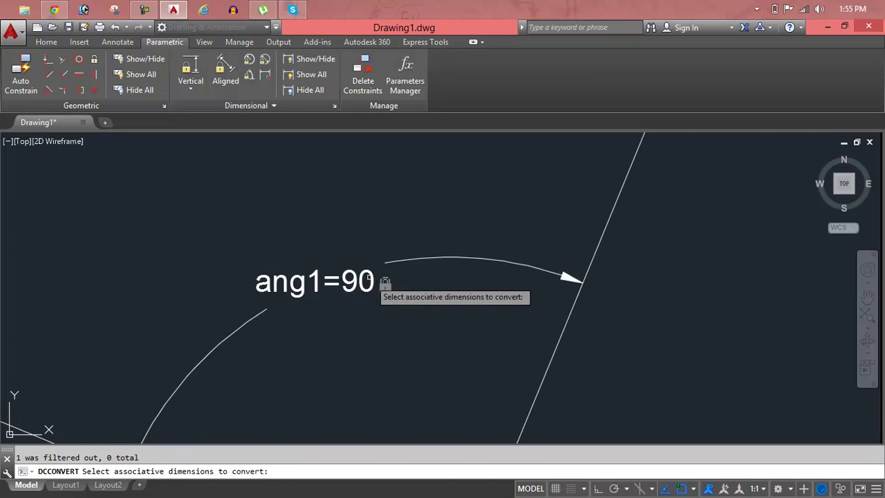
{"action": "key", "text": "Escape"}
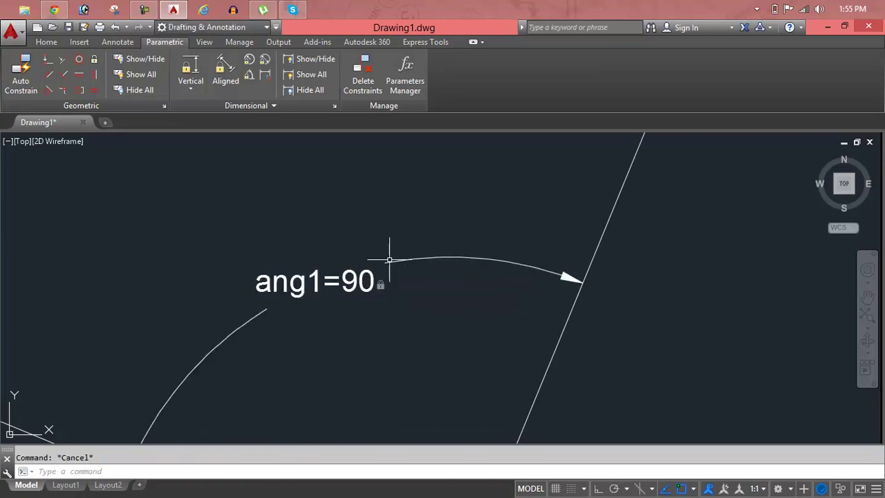
Change the angle constraint value from 90 to 180 in place
{"action": "double_click", "coordinate": [328, 282]}
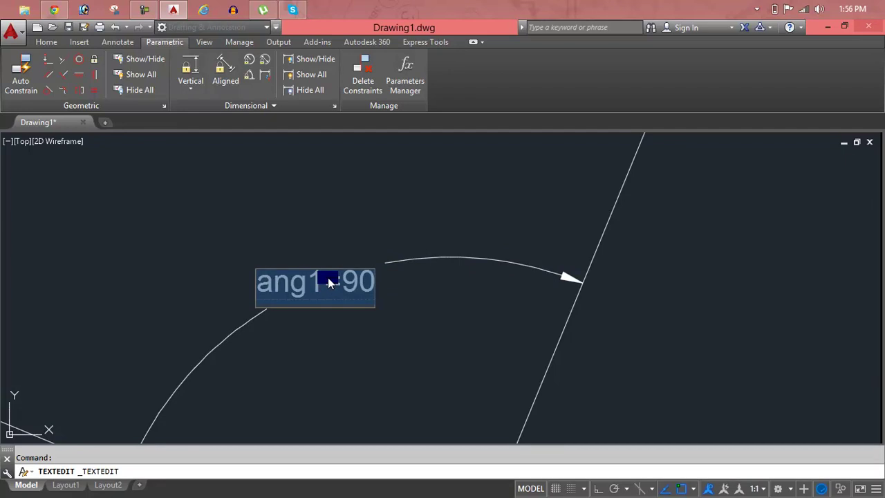
{"action": "left_click", "coordinate": [374, 287]}
{"action": "double_click", "coordinate": [372, 282]}
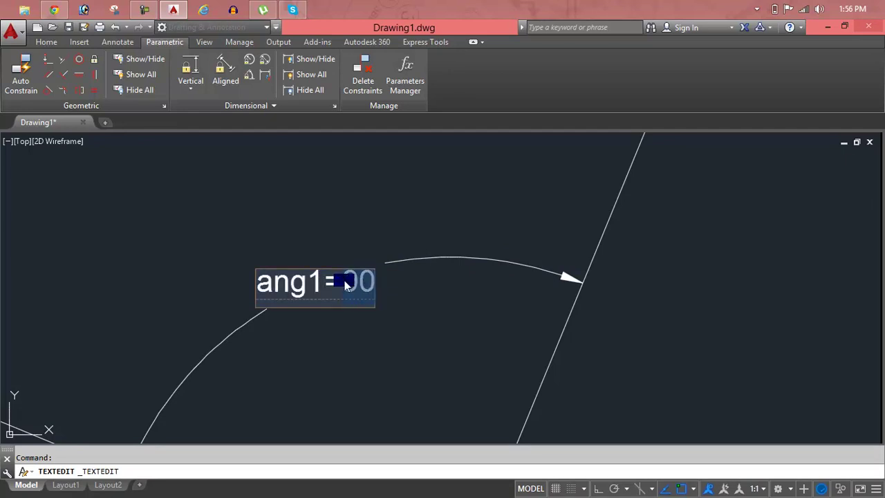
{"action": "type", "text": "180"}
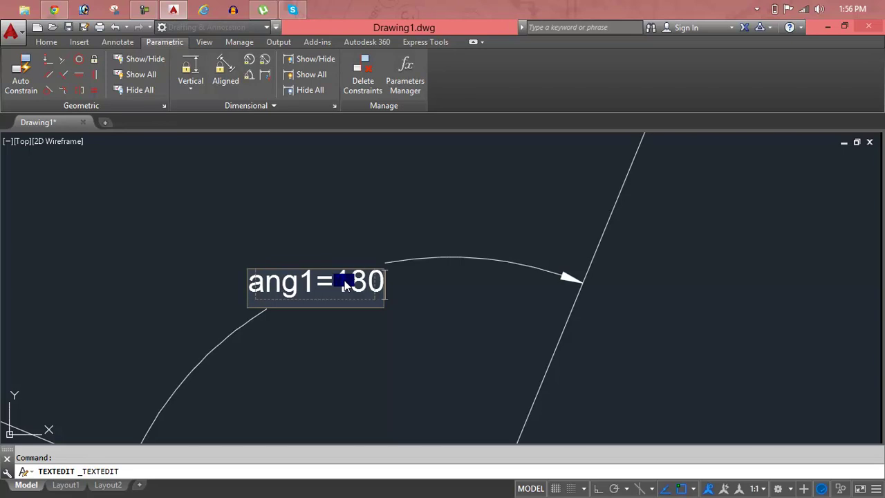
{"action": "key", "text": "Return"}
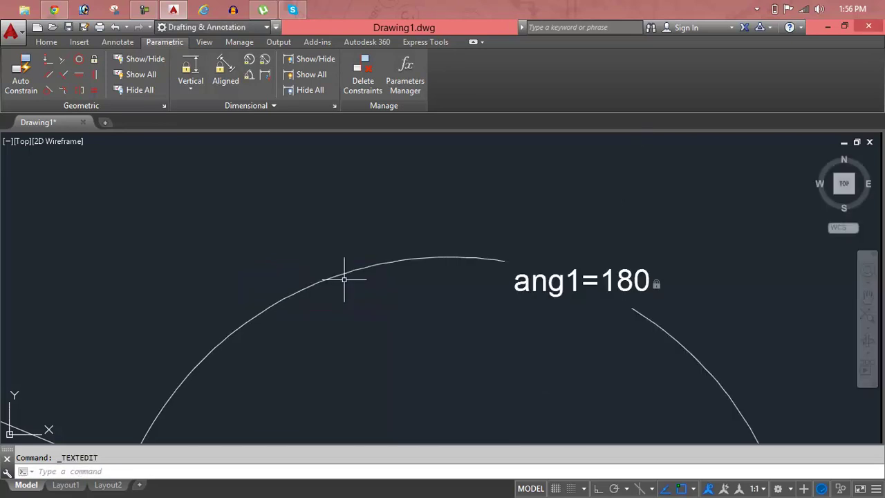
Zoom and pan to bring the circles and the lower constrained lines into view
{"action": "scroll", "coordinate": [509, 223], "scroll_direction": "down", "scroll_amount": 5}
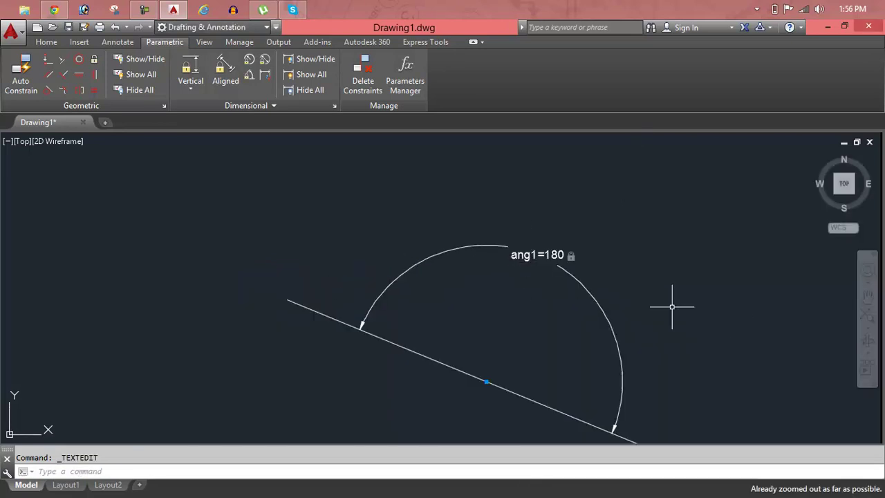
{"action": "mouse_move", "coordinate": [733, 311]}
{"action": "middle_mouse_down"}
{"action": "mouse_move", "coordinate": [523, 271]}
{"action": "mouse_move", "coordinate": [502, 242]}
{"action": "mouse_move", "coordinate": [200, 241]}
{"action": "middle_mouse_up"}
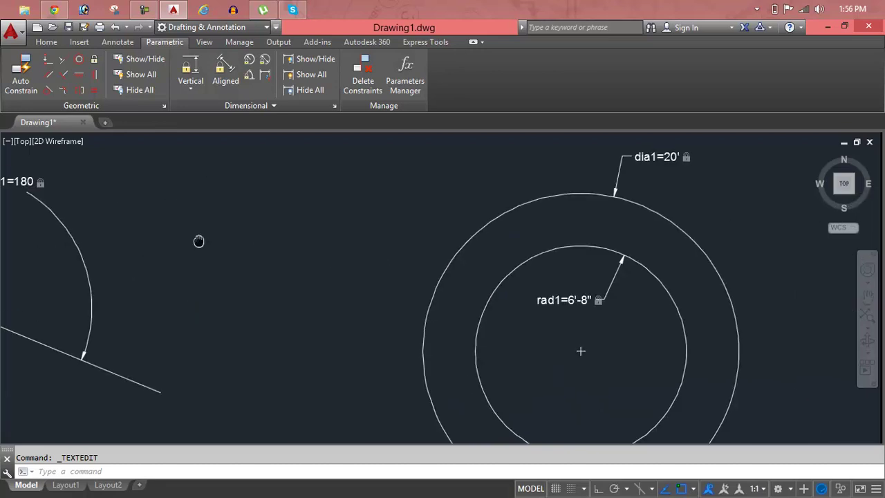
{"action": "scroll", "coordinate": [624, 280], "scroll_direction": "down", "scroll_amount": 3}
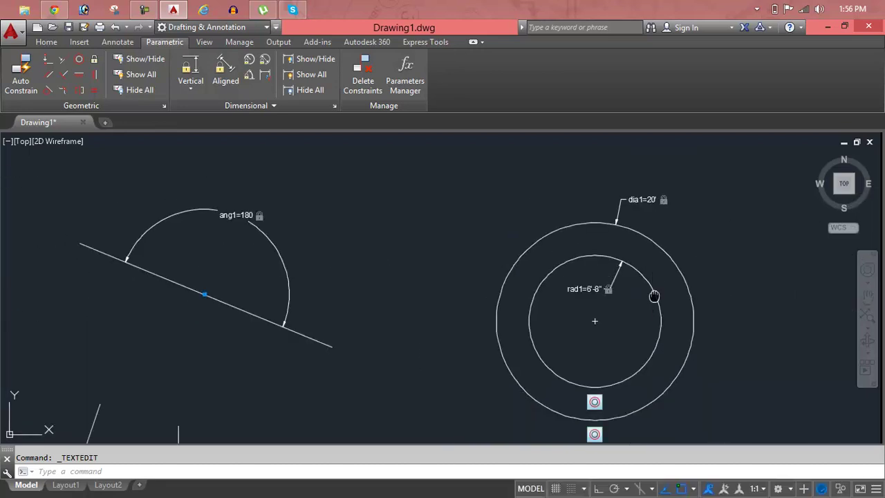
{"action": "middle_click_drag", "start_coordinate": [647, 287], "coordinate": [400, 296]}
{"action": "middle_click_drag", "start_coordinate": [21, 415], "coordinate": [448, 226]}
{"action": "middle_click_drag", "start_coordinate": [311, 349], "coordinate": [346, 346]}
{"action": "mouse_move", "coordinate": [409, 335]}
{"action": "middle_mouse_down"}
{"action": "mouse_move", "coordinate": [474, 296]}
{"action": "mouse_move", "coordinate": [447, 282]}
{"action": "middle_mouse_up"}
Correct the d2 length constraint to 5'-2" and adjust the view of the drawing
{"action": "scroll", "coordinate": [546, 306], "scroll_direction": "up", "scroll_amount": 4}
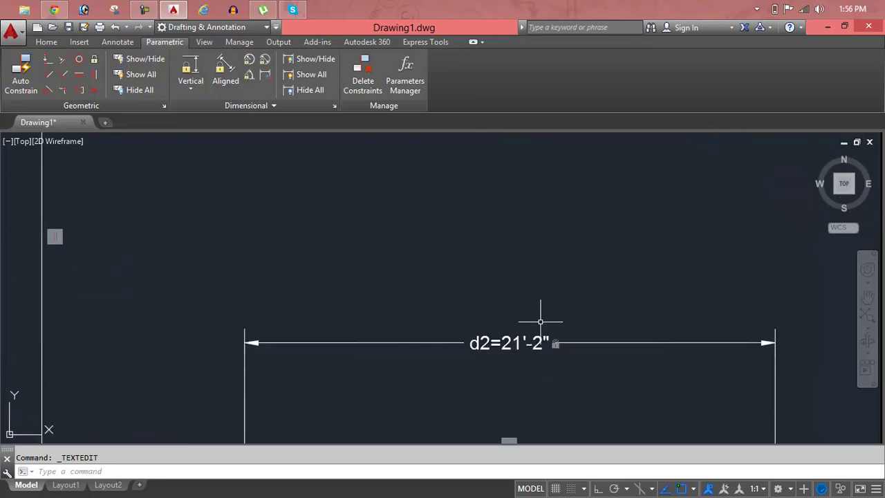
{"action": "double_click", "coordinate": [515, 346]}
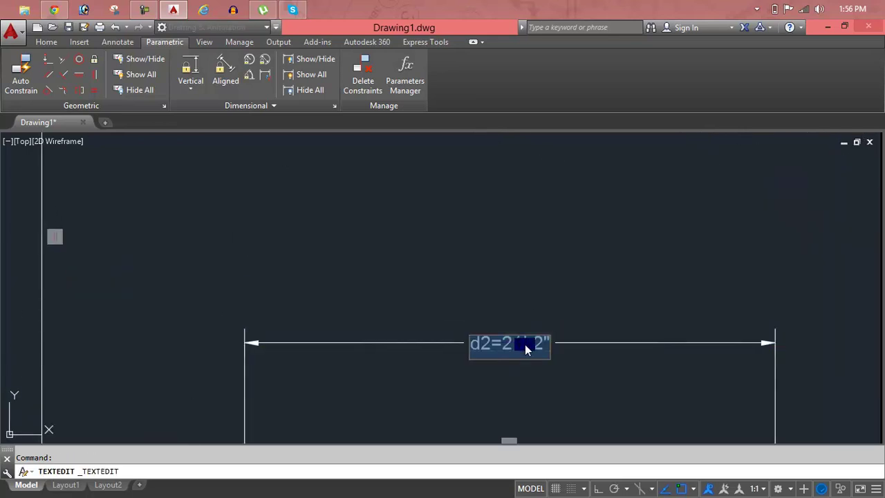
{"action": "left_click", "coordinate": [531, 346]}
{"action": "left_click_drag", "start_coordinate": [530, 343], "coordinate": [520, 343]}
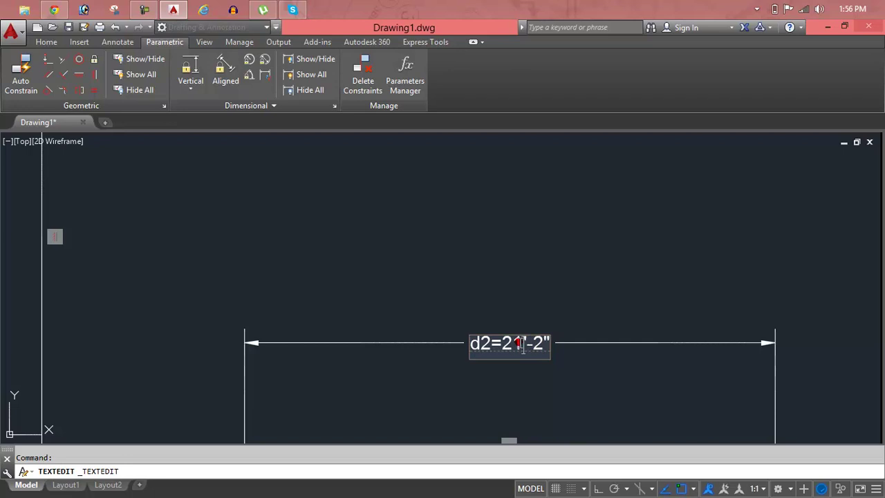
{"action": "type", "text": "3"}
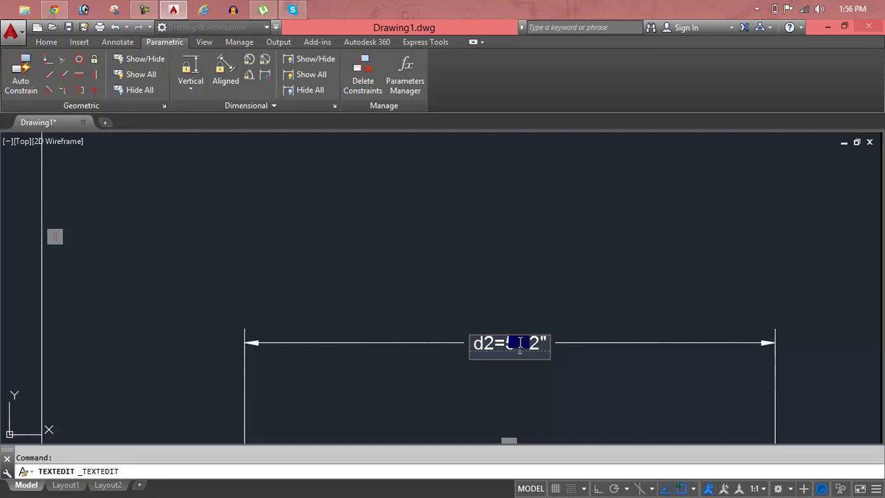
{"action": "type", "text": "\""}
{"action": "key", "text": "BackSpace"}
{"action": "type", "text": "'"}
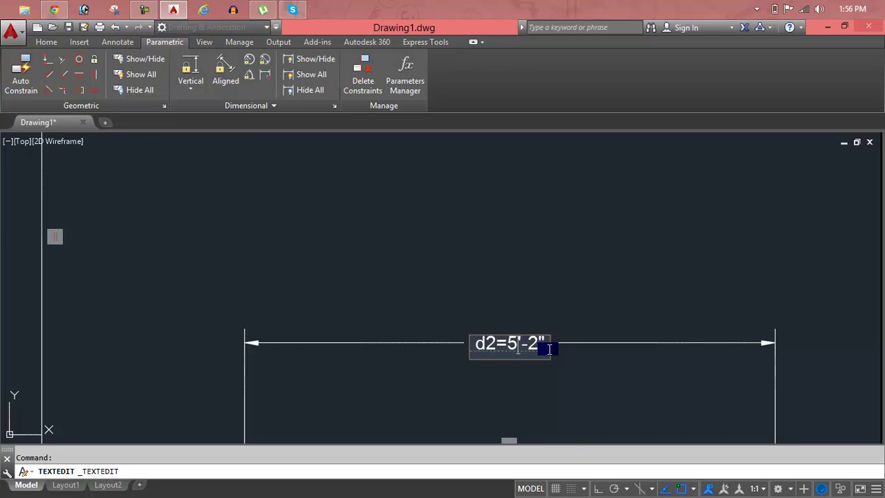
{"action": "key", "text": "Return"}
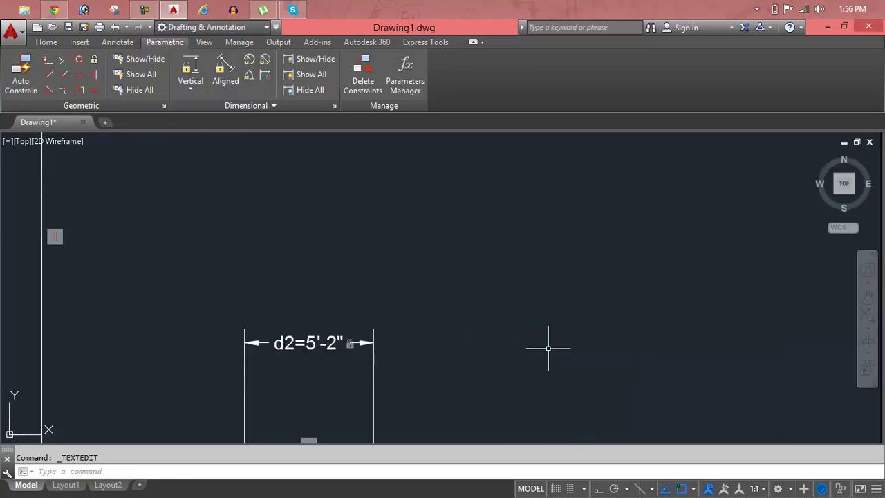
{"action": "scroll", "coordinate": [443, 287], "scroll_direction": "down", "scroll_amount": 5}
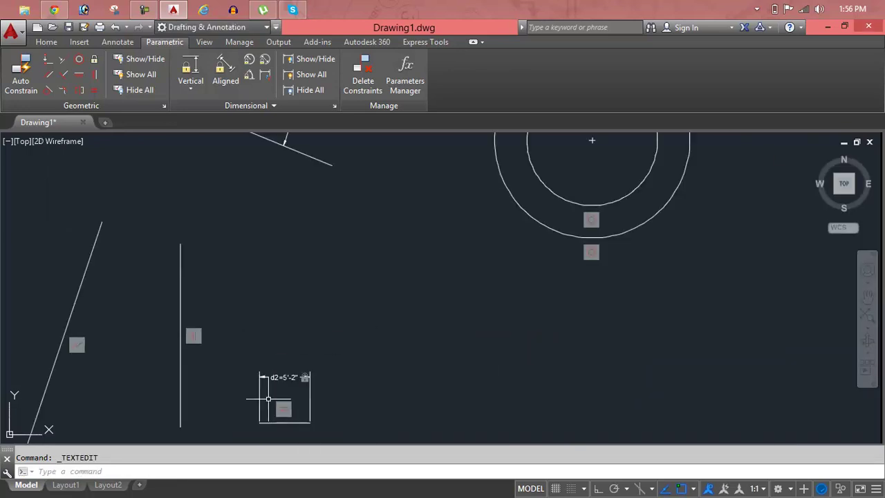
{"action": "scroll", "coordinate": [442, 287], "scroll_direction": "up", "scroll_amount": 2}
{"action": "middle_click_drag", "start_coordinate": [471, 327], "coordinate": [495, 366]}
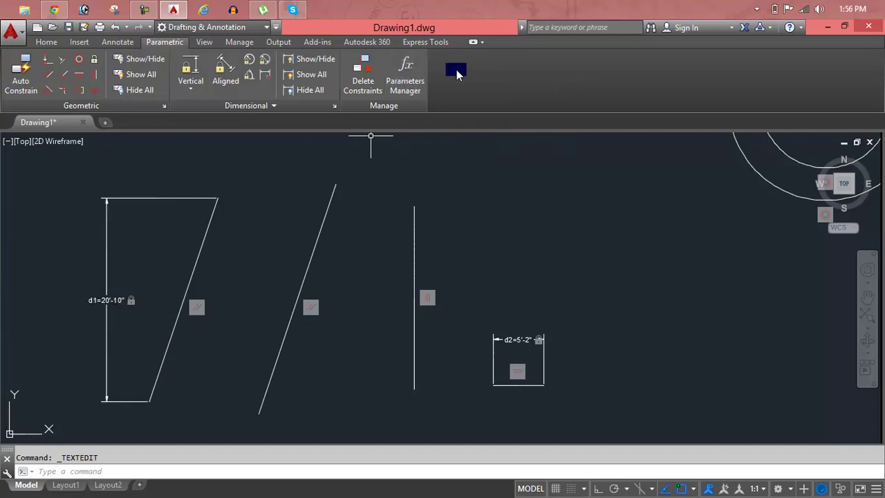
In the Parameters Manager, set ang1 to 90 and d2 to 20', dismissing the error message
{"action": "left_click", "coordinate": [419, 76]}
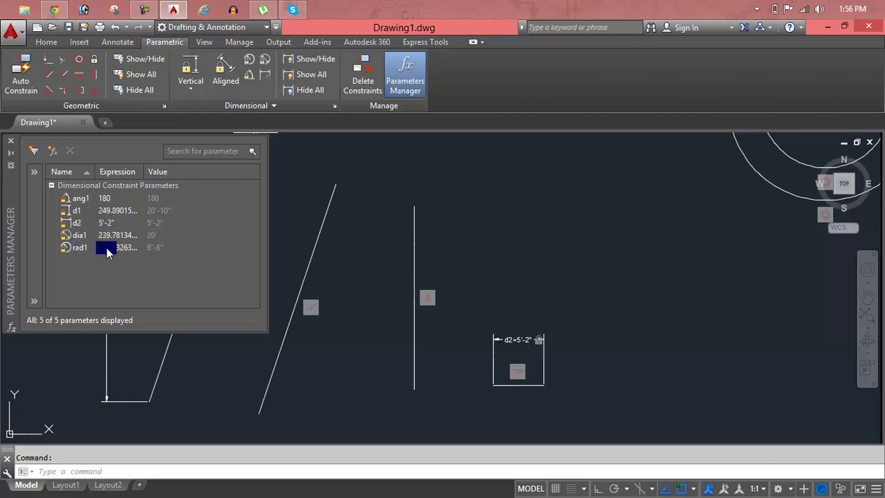
{"action": "double_click", "coordinate": [112, 198]}
{"action": "type", "text": "90"}
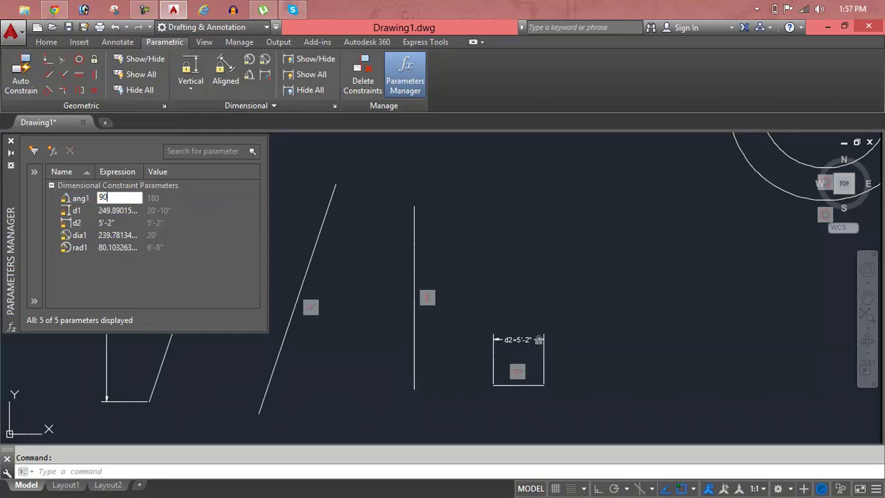
{"action": "left_click", "coordinate": [96, 201]}
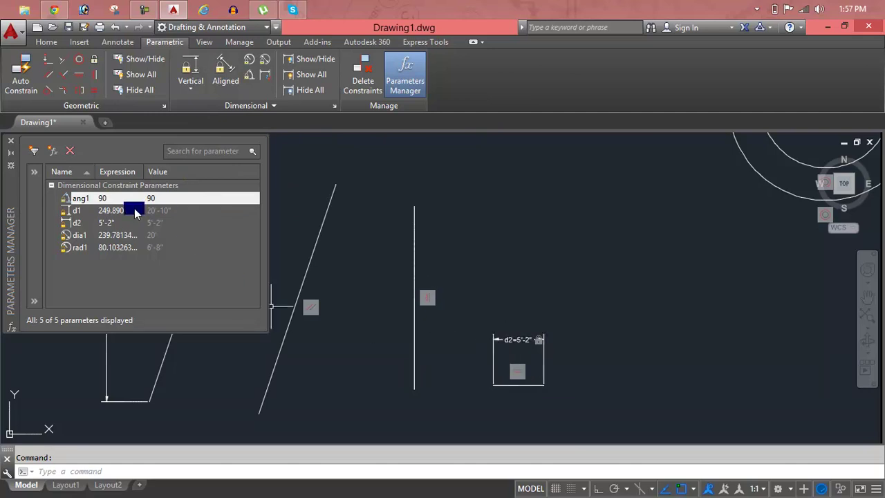
{"action": "double_click", "coordinate": [109, 221]}
{"action": "left_click_drag", "start_coordinate": [112, 222], "coordinate": [69, 225]}
{"action": "type", "text": "20"}
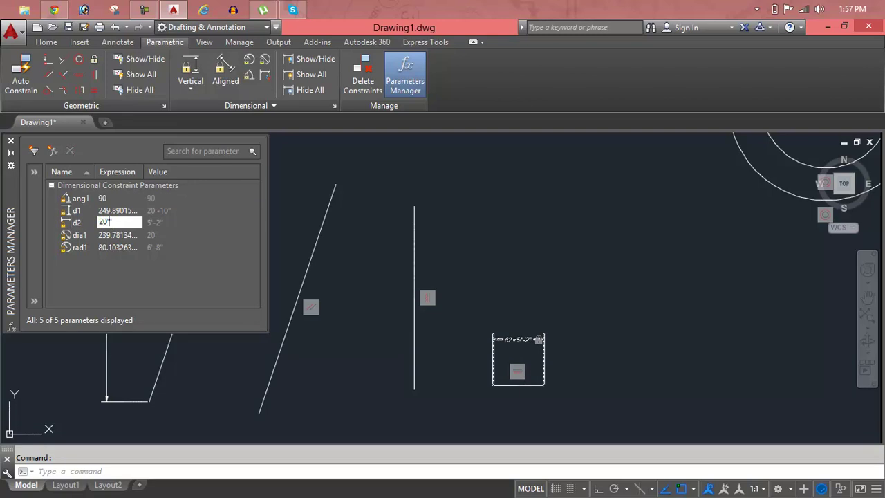
{"action": "left_click", "coordinate": [69, 223]}
{"action": "left_click", "coordinate": [126, 223]}
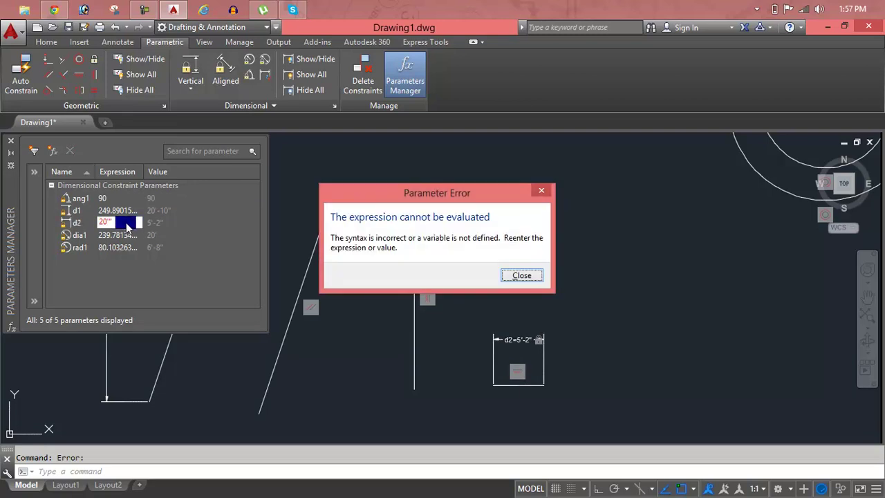
{"action": "left_click", "coordinate": [522, 275]}
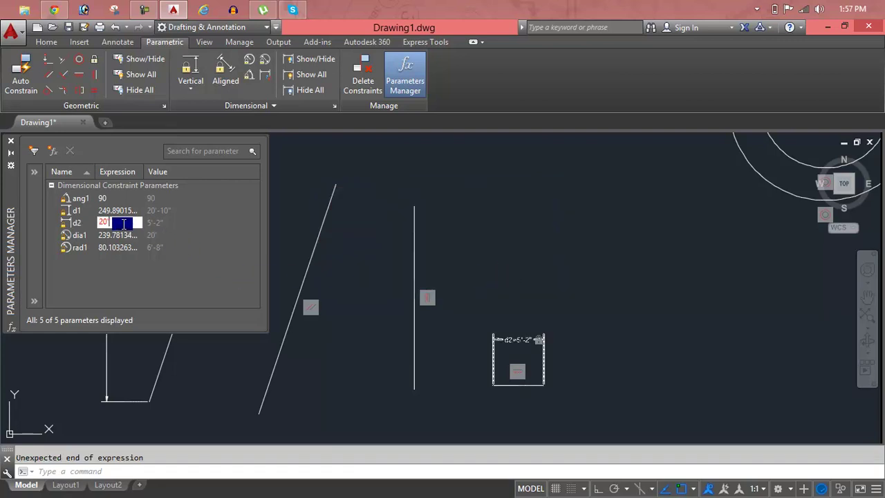
{"action": "type", "text": "'"}
{"action": "key", "text": "Return"}
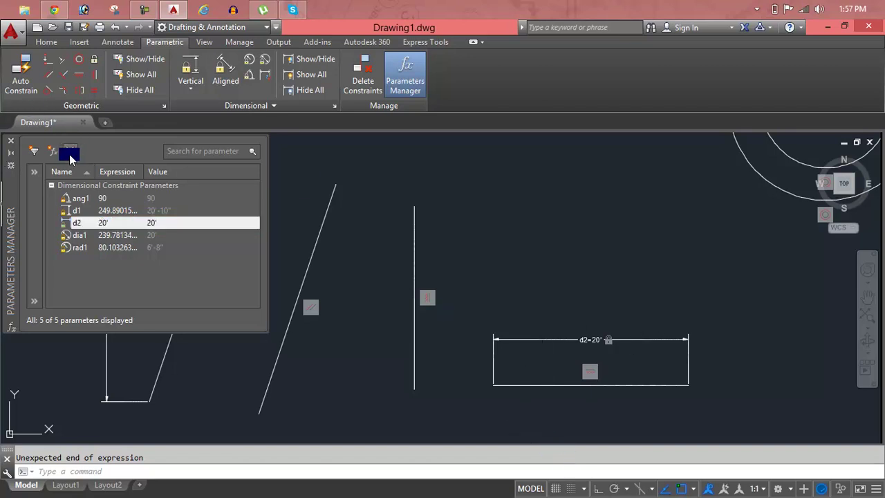
{"action": "left_click", "coordinate": [417, 85]}
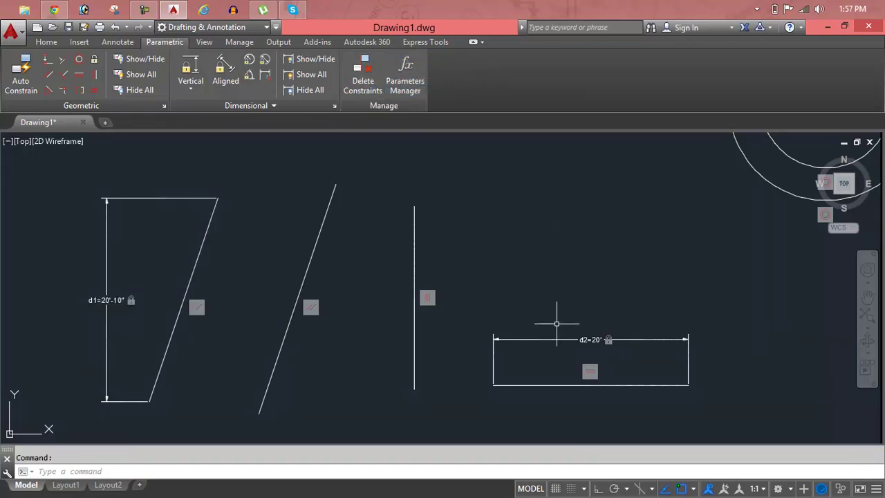
Delete the constraints on the six lower lines, removing d1, d2 and their markers
{"action": "scroll", "coordinate": [557, 323], "scroll_direction": "up", "scroll_amount": 4}
{"action": "scroll", "coordinate": [557, 323], "scroll_direction": "up", "scroll_amount": 2}
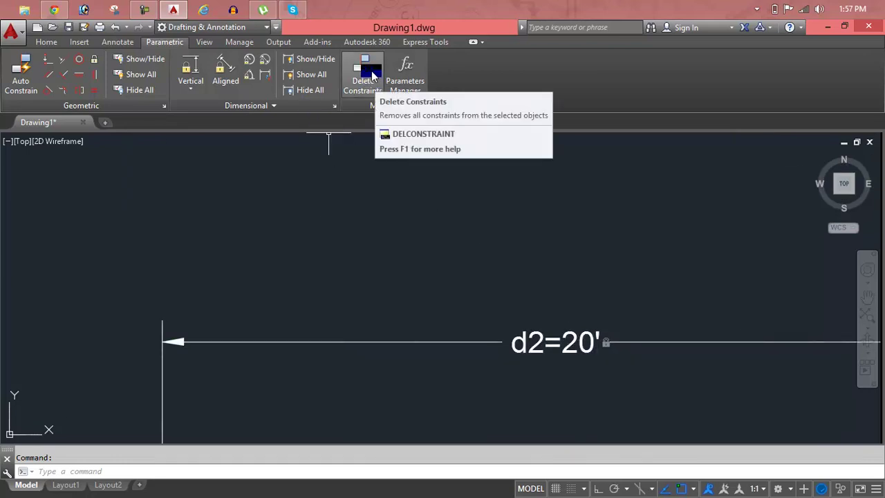
{"action": "left_click", "coordinate": [372, 74]}
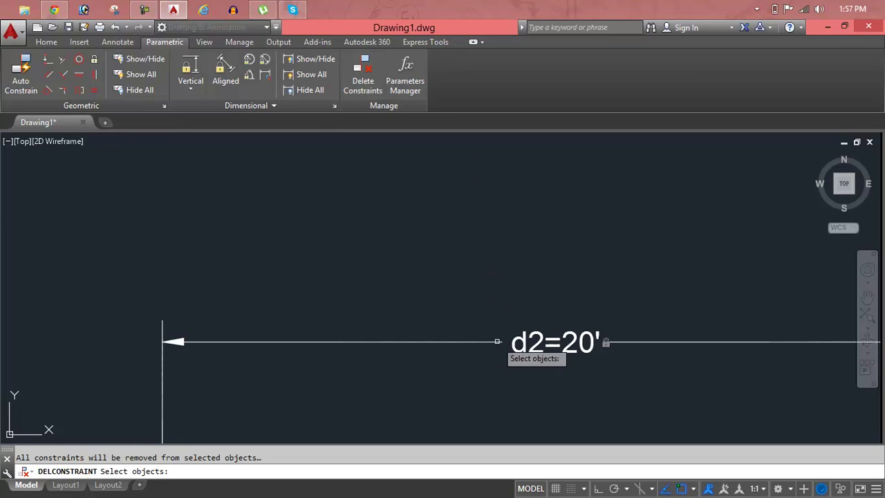
{"action": "scroll", "coordinate": [497, 341], "scroll_direction": "down", "scroll_amount": 3}
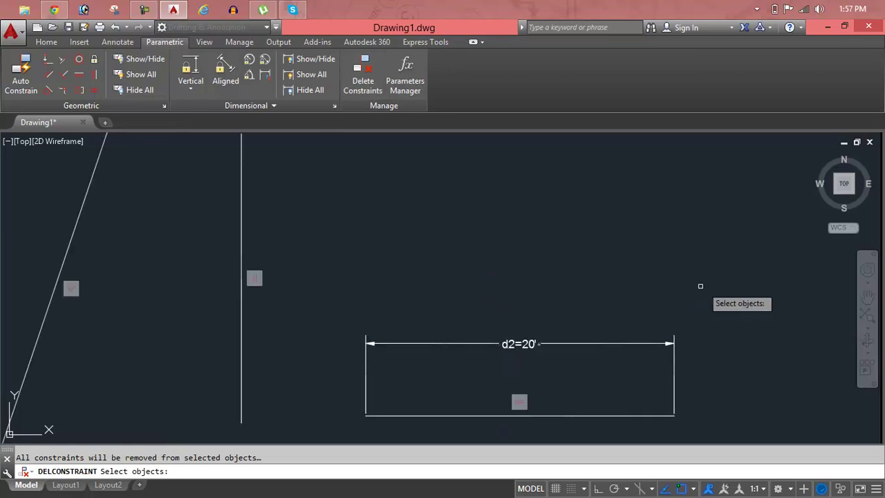
{"action": "scroll", "coordinate": [579, 330], "scroll_direction": "down", "scroll_amount": 3}
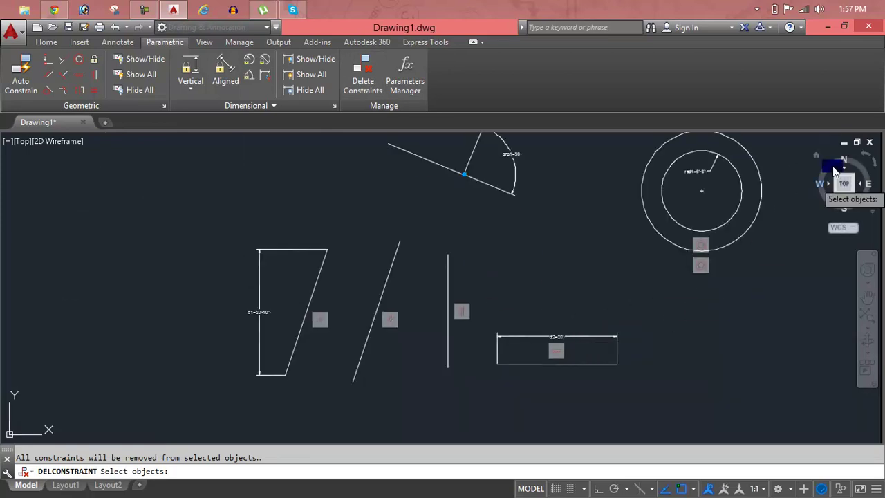
{"action": "left_click", "coordinate": [701, 315]}
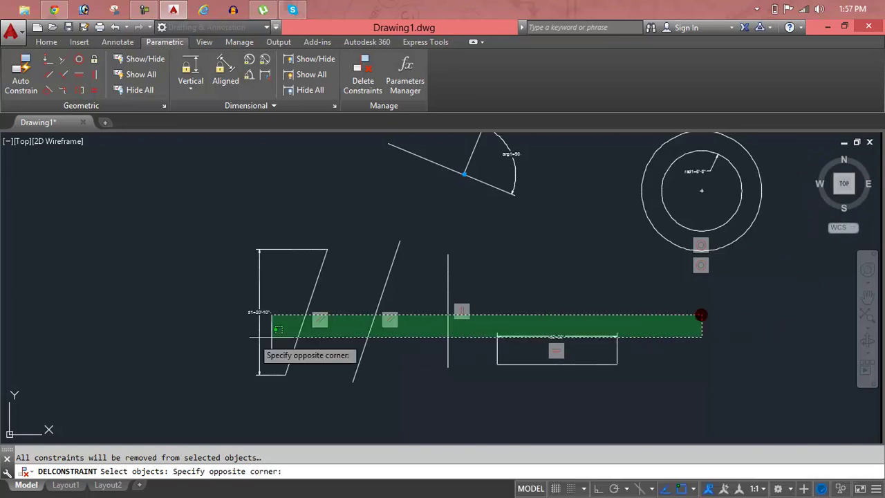
{"action": "left_click", "coordinate": [221, 393]}
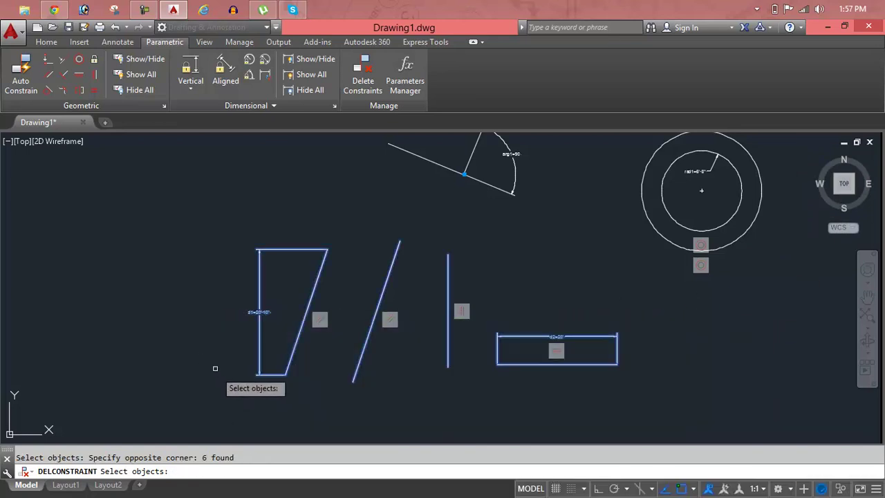
{"action": "right_click", "coordinate": [196, 333]}
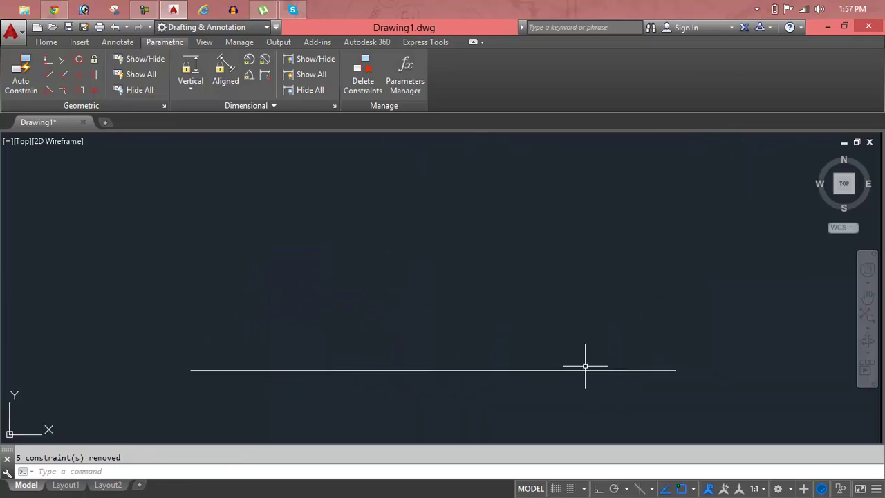
{"action": "scroll", "coordinate": [585, 366], "scroll_direction": "down", "scroll_amount": 3}
{"action": "scroll", "coordinate": [602, 352], "scroll_direction": "down", "scroll_amount": 1}
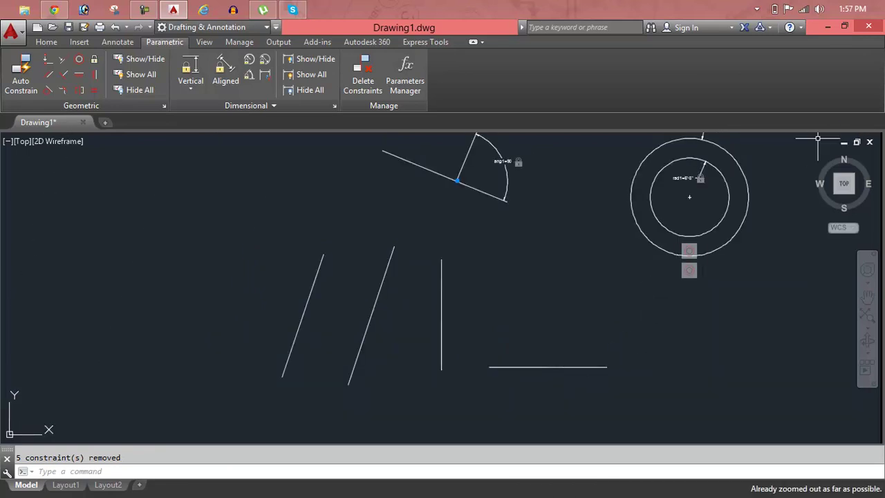
Delete the ang1, dia1 and rad1 constraints from the angle and concentric circles
{"action": "middle_click_drag", "start_coordinate": [728, 163], "coordinate": [569, 231]}
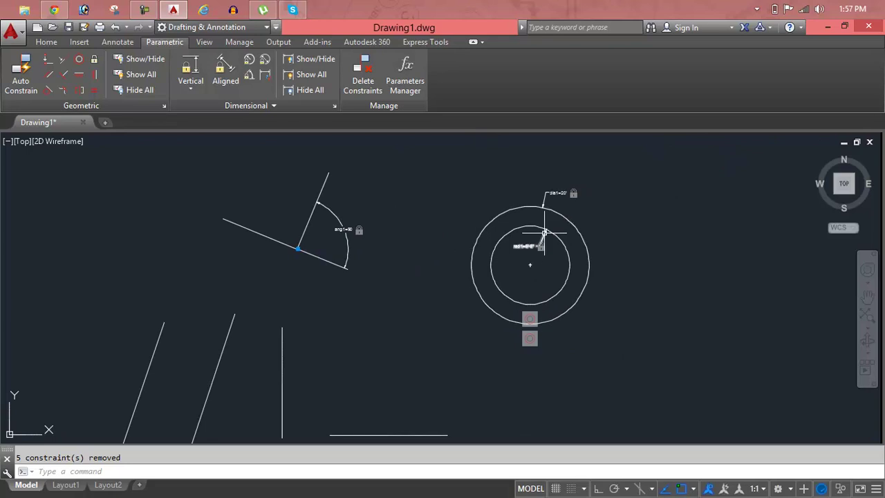
{"action": "left_click", "coordinate": [363, 76]}
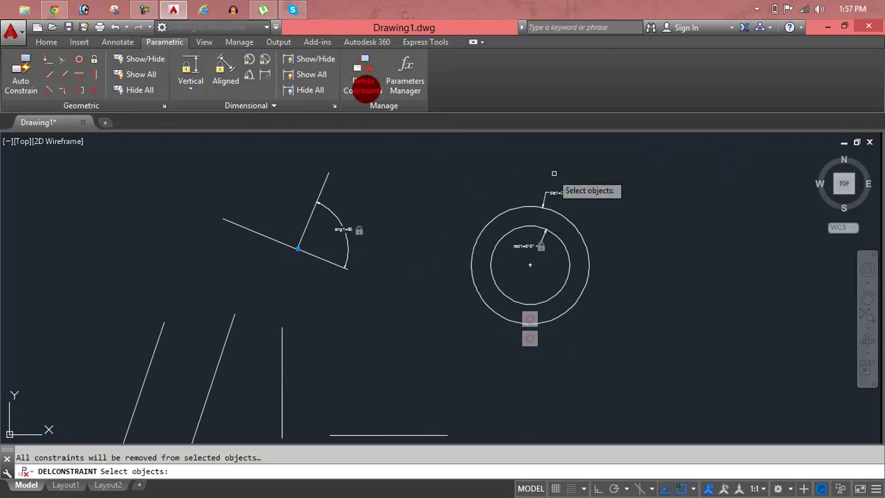
{"action": "left_click", "coordinate": [712, 185]}
{"action": "left_click", "coordinate": [245, 326]}
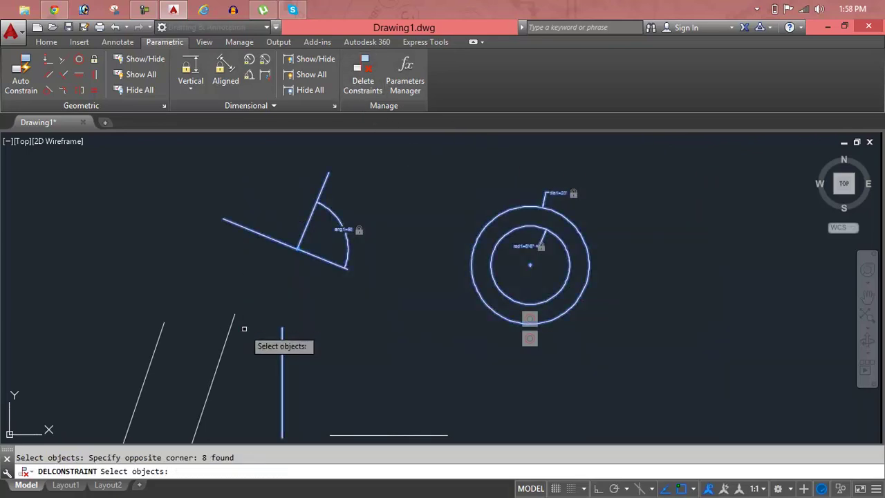
{"action": "key", "text": "Return"}
Pan and zoom around the now unconstrained drawing to review it
{"action": "scroll", "coordinate": [323, 327], "scroll_direction": "down", "scroll_amount": 2}
{"action": "middle_click_drag", "start_coordinate": [326, 325], "coordinate": [499, 259]}
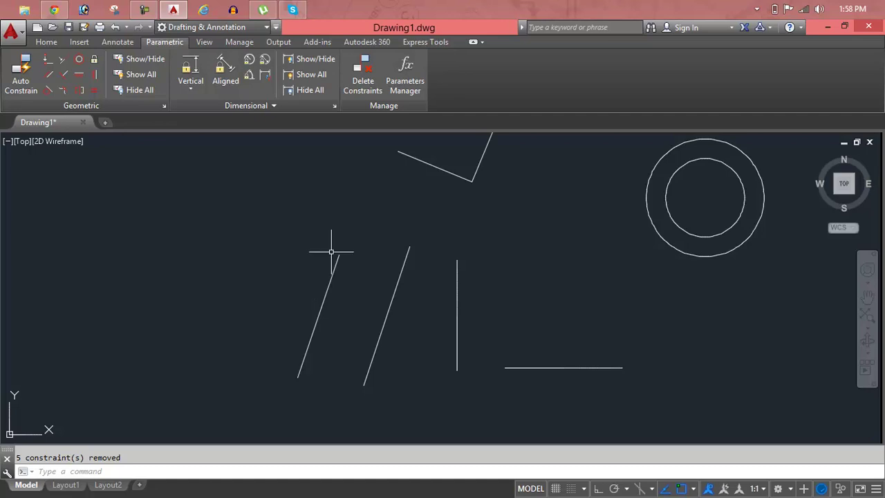
{"action": "scroll", "coordinate": [456, 216], "scroll_direction": "down", "scroll_amount": 2}
{"action": "middle_click_drag", "start_coordinate": [458, 220], "coordinate": [350, 268]}
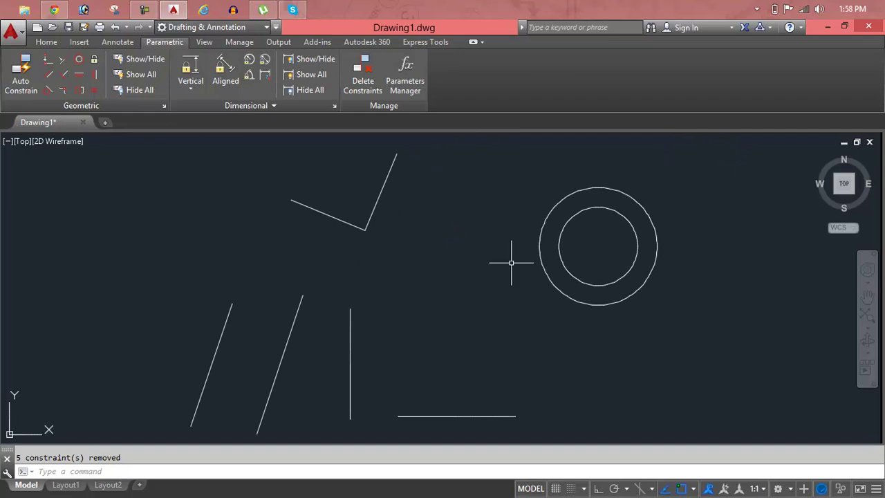